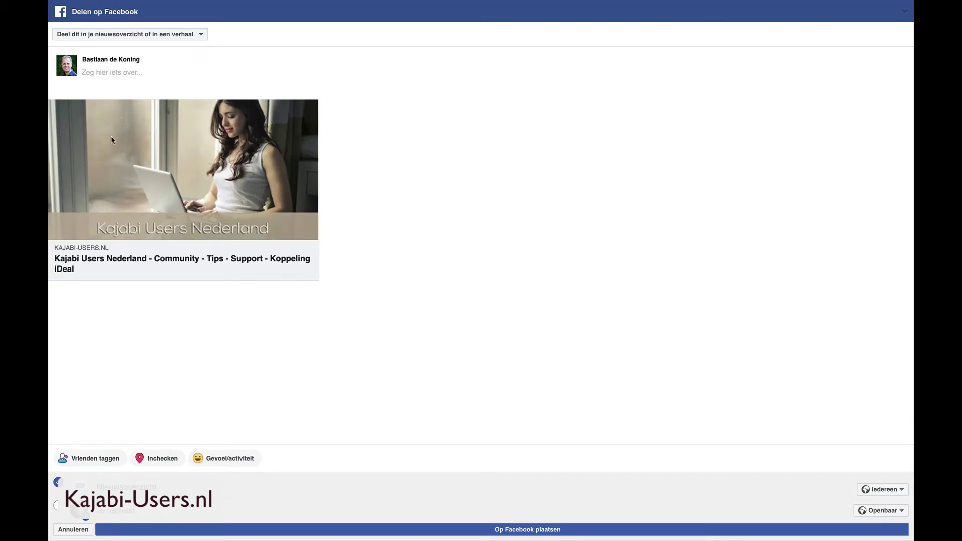
Abandon the unposted Facebook share of the Kajabi Users Nederland page
{"action": "left_click", "coordinate": [155, 88]}
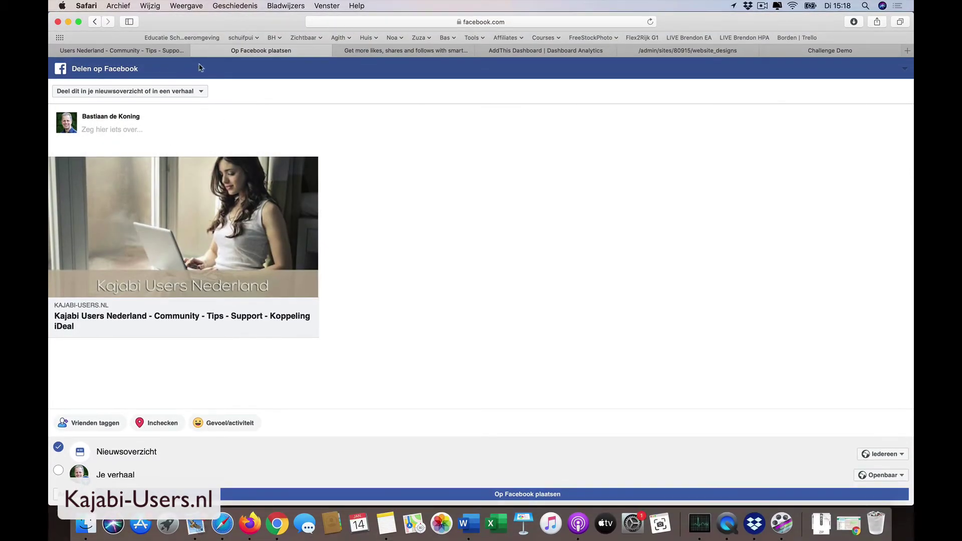
{"action": "left_click", "coordinate": [196, 50]}
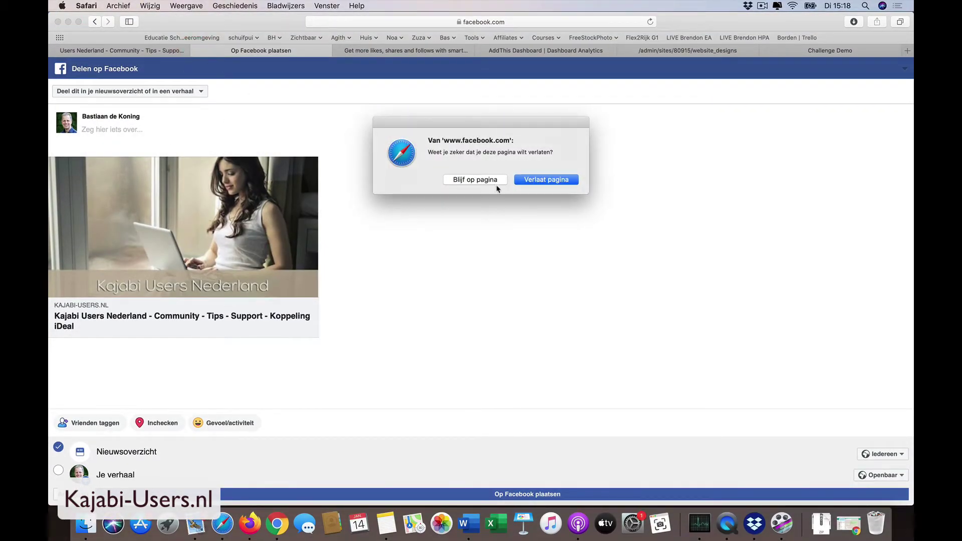
Confirm leaving the Facebook share page and switch the browser to full screen
{"action": "left_click", "coordinate": [536, 180]}
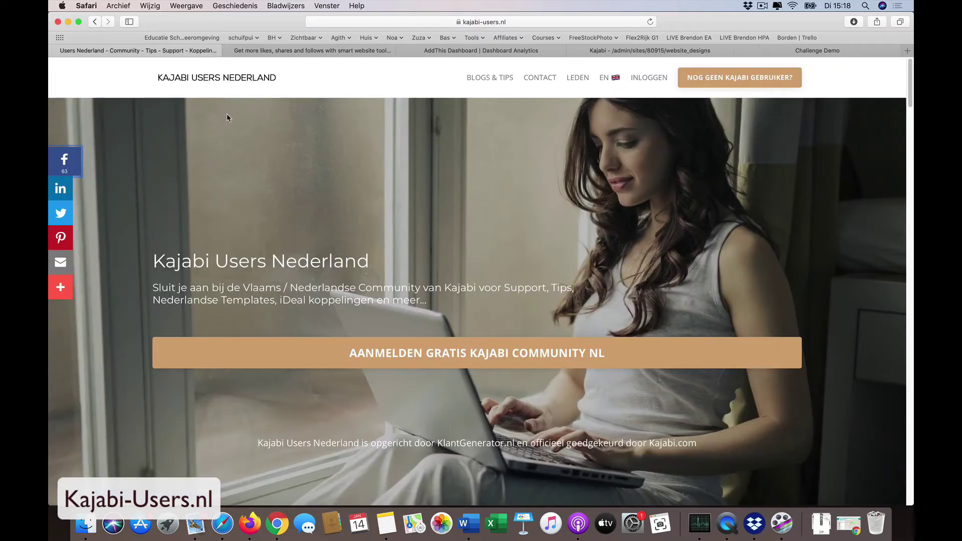
{"action": "left_click", "coordinate": [78, 22]}
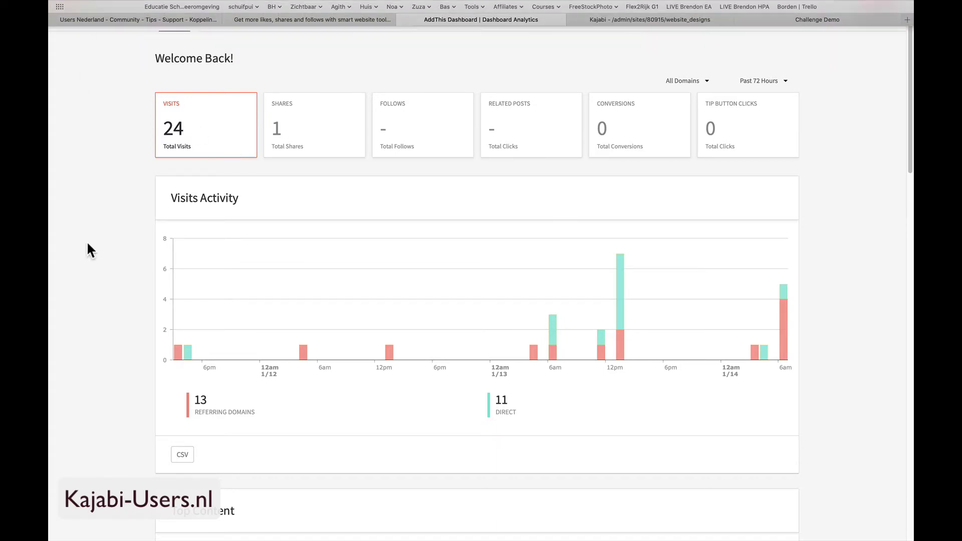
Add a new AddThis profile named 'demo'
{"action": "left_click", "coordinate": [132, 19]}
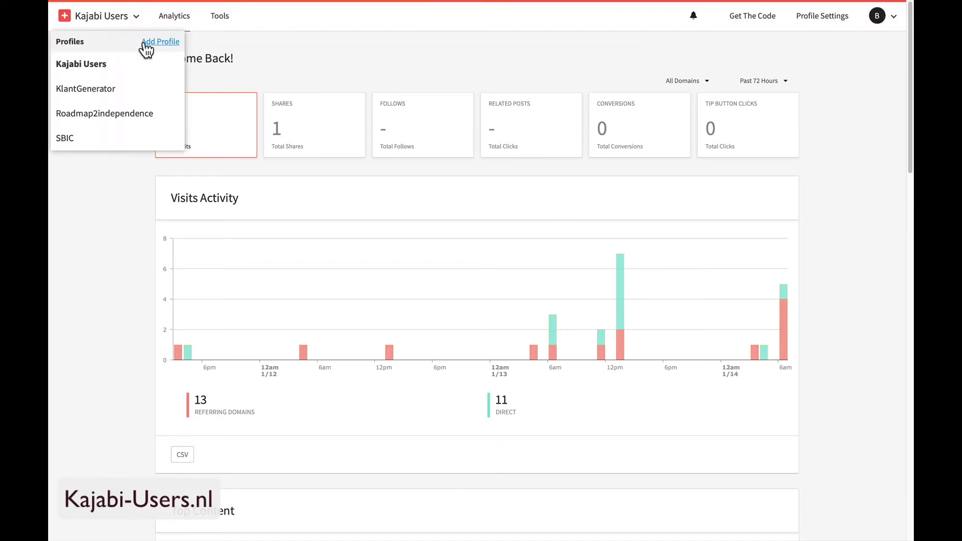
{"action": "left_click", "coordinate": [160, 42]}
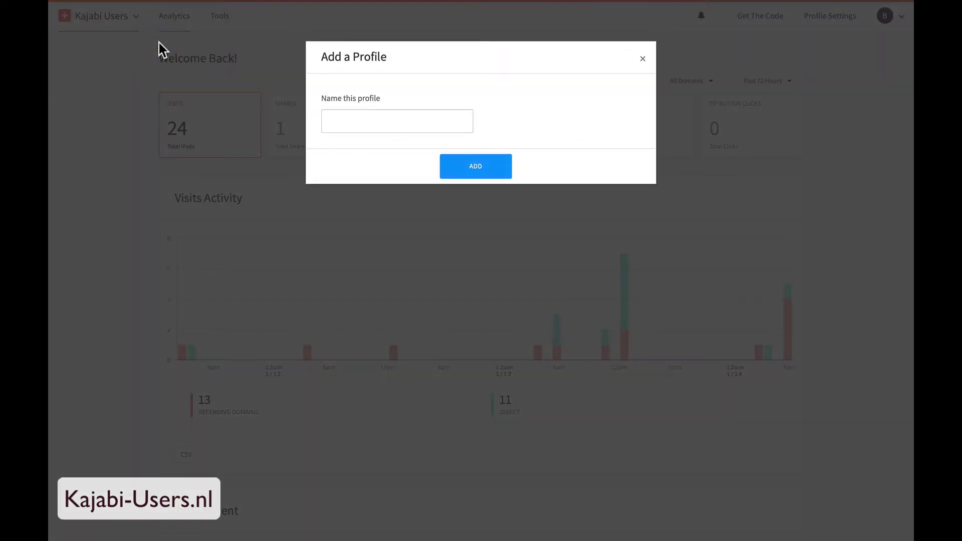
{"action": "left_click", "coordinate": [333, 121]}
{"action": "type", "text": "demo"}
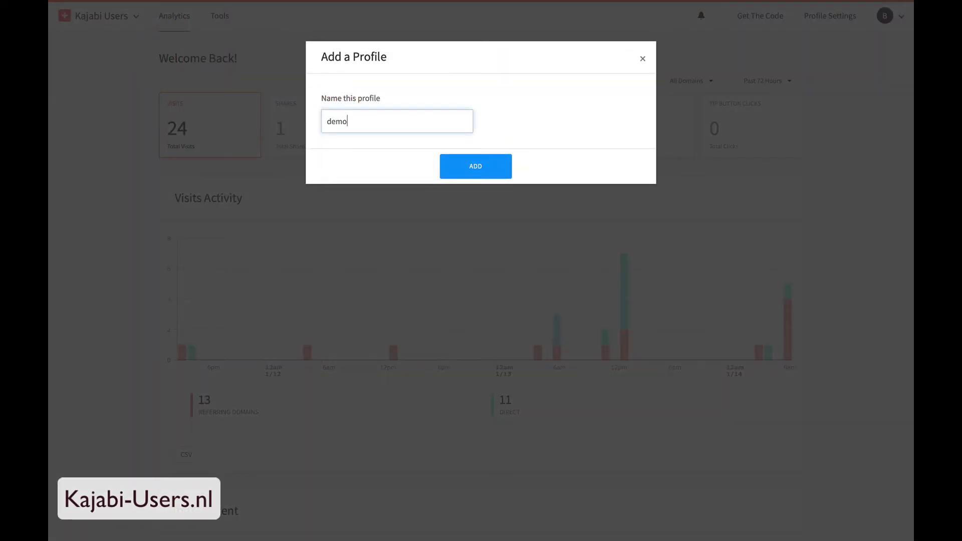
{"action": "left_click", "coordinate": [474, 171]}
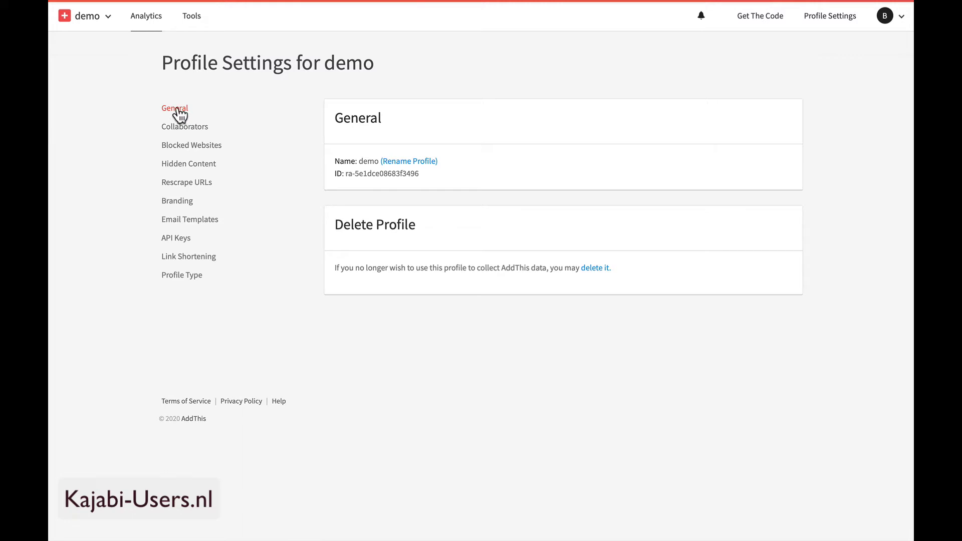
Review the Collaborators, Blocked Websites, Hidden Content, Rescrape URLs and Branding settings
{"action": "left_click", "coordinate": [190, 129]}
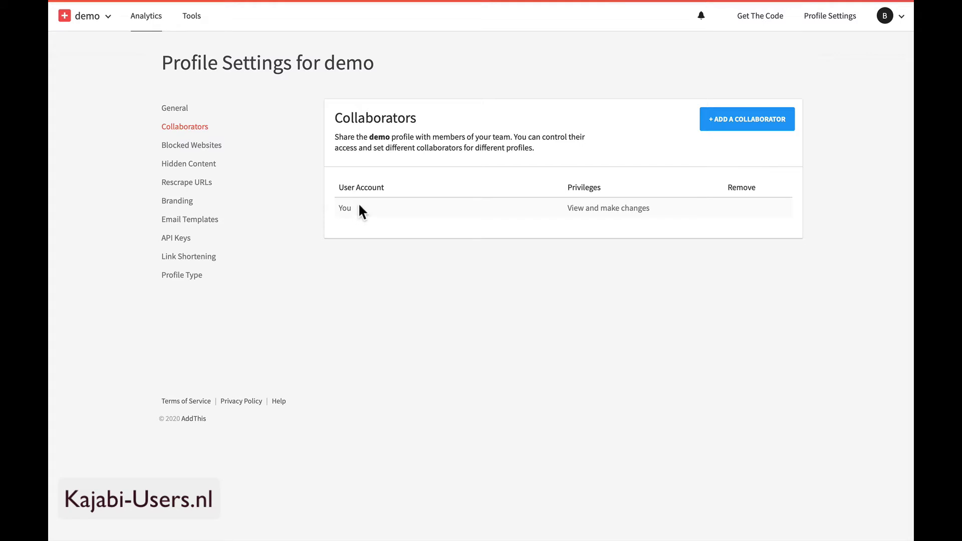
{"action": "left_click", "coordinate": [182, 150]}
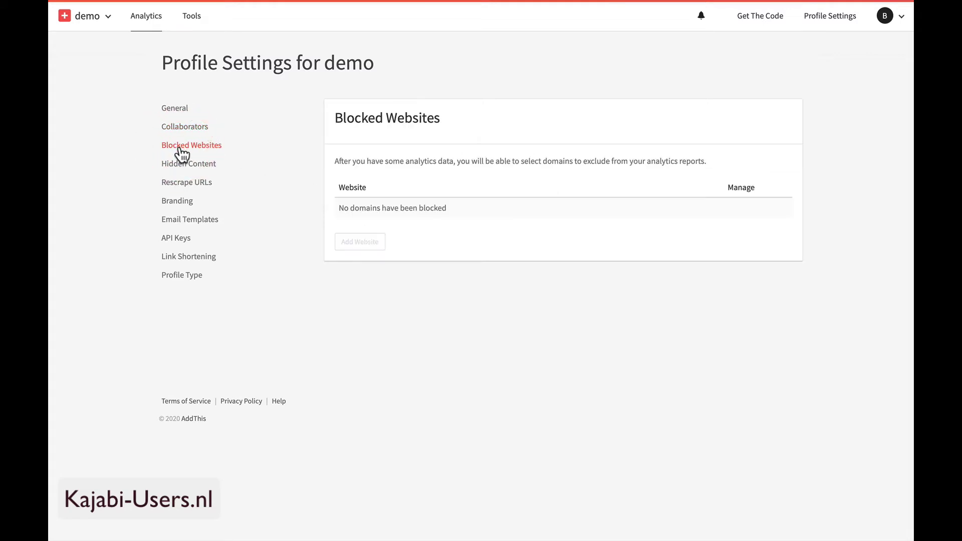
{"action": "left_click", "coordinate": [191, 170]}
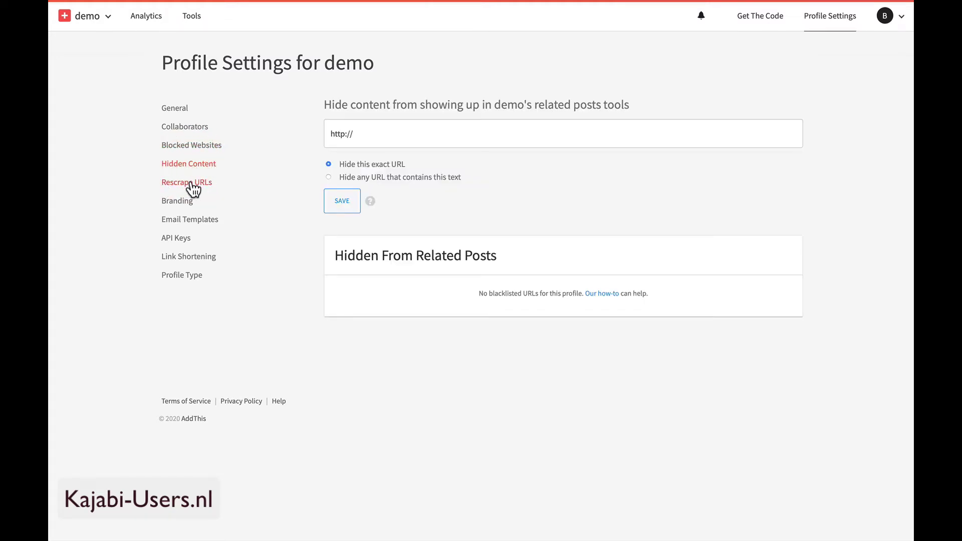
{"action": "left_click", "coordinate": [192, 188]}
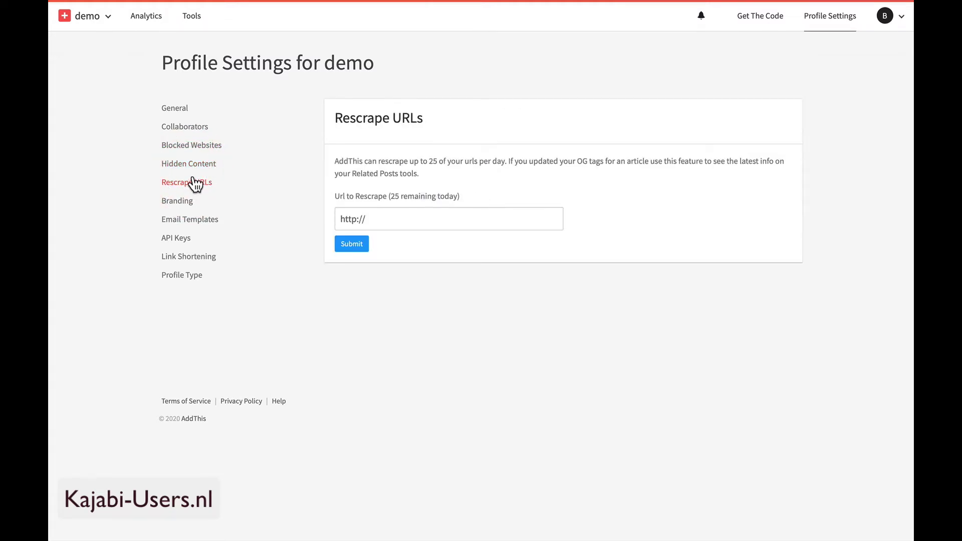
{"action": "left_click", "coordinate": [182, 197]}
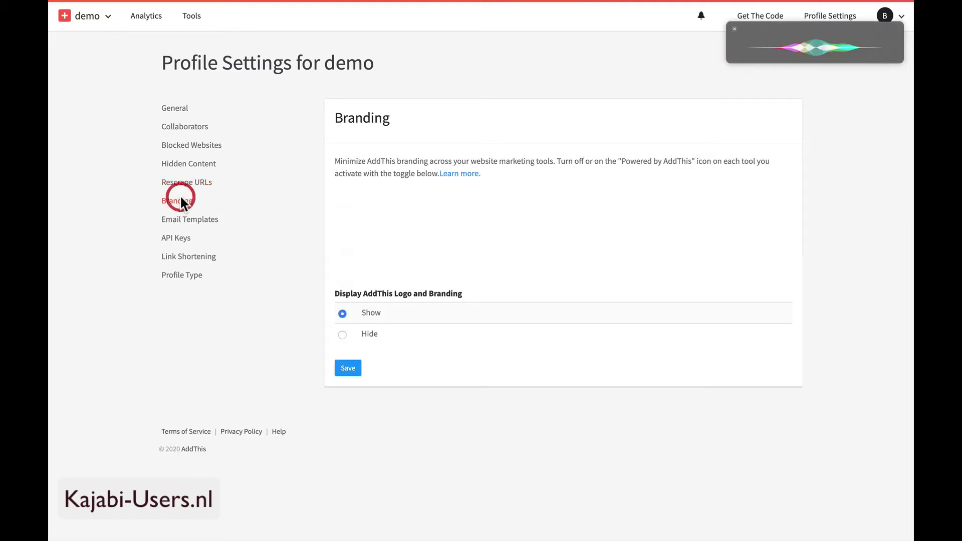
{"action": "left_click", "coordinate": [735, 28]}
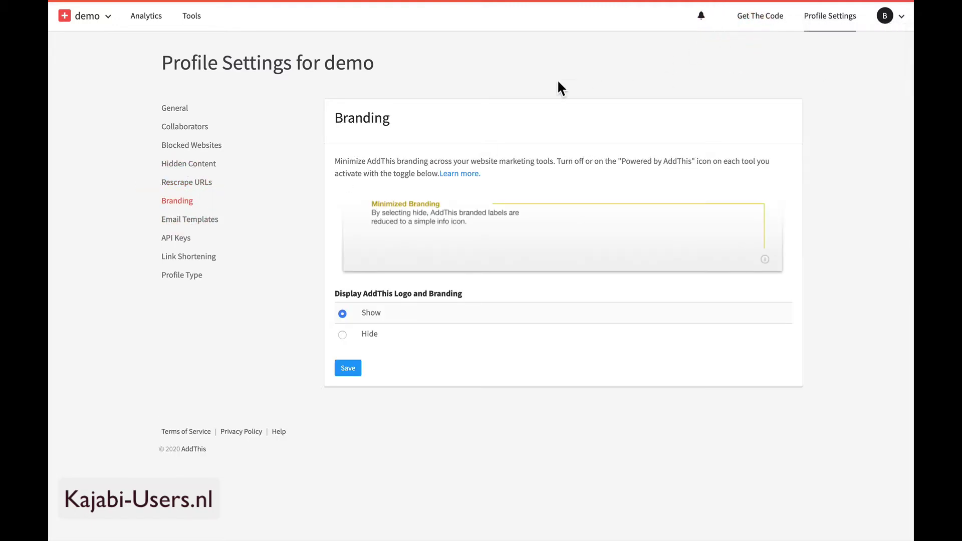
Review Email Templates, API Keys, Link Shortening and Profile Type, then view the empty Tools page
{"action": "left_click", "coordinate": [188, 220]}
{"action": "left_click", "coordinate": [178, 239]}
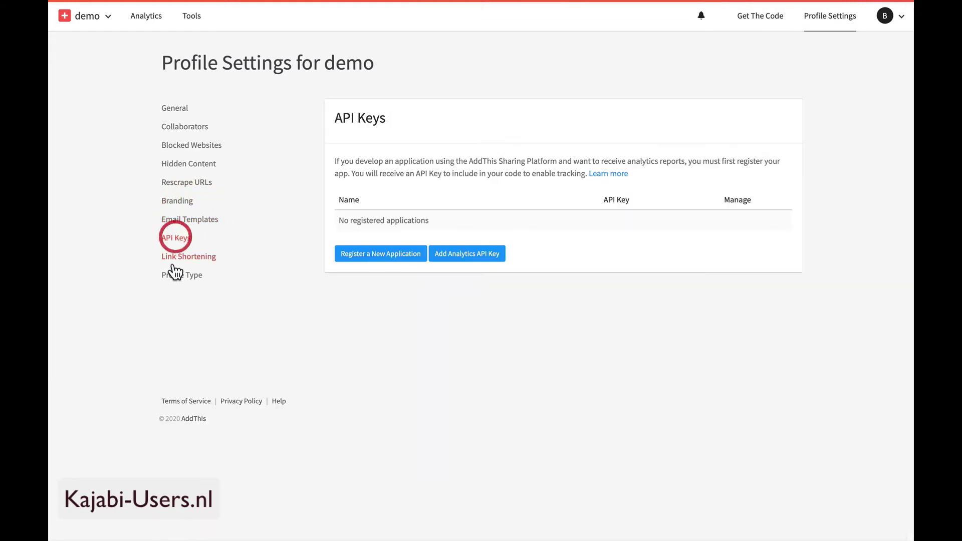
{"action": "left_click", "coordinate": [180, 256]}
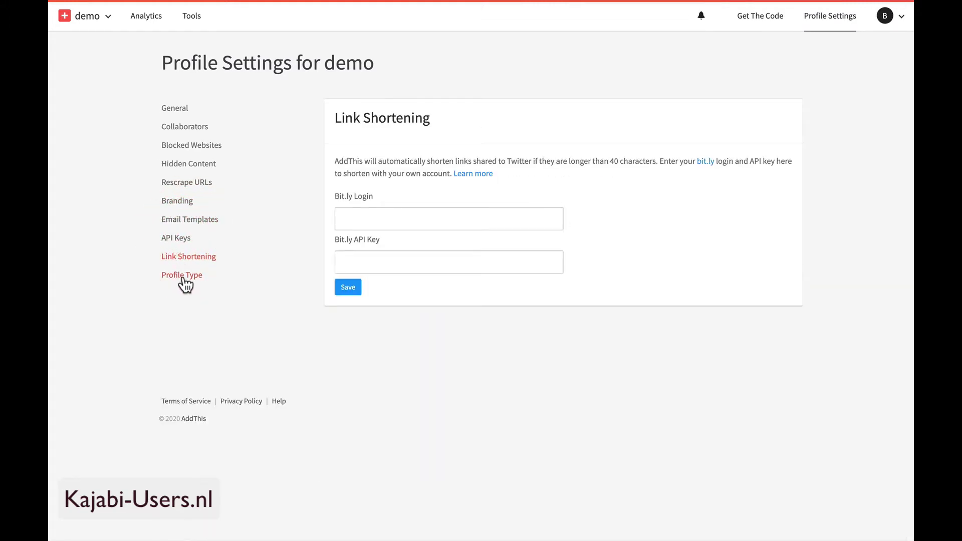
{"action": "left_click", "coordinate": [182, 278]}
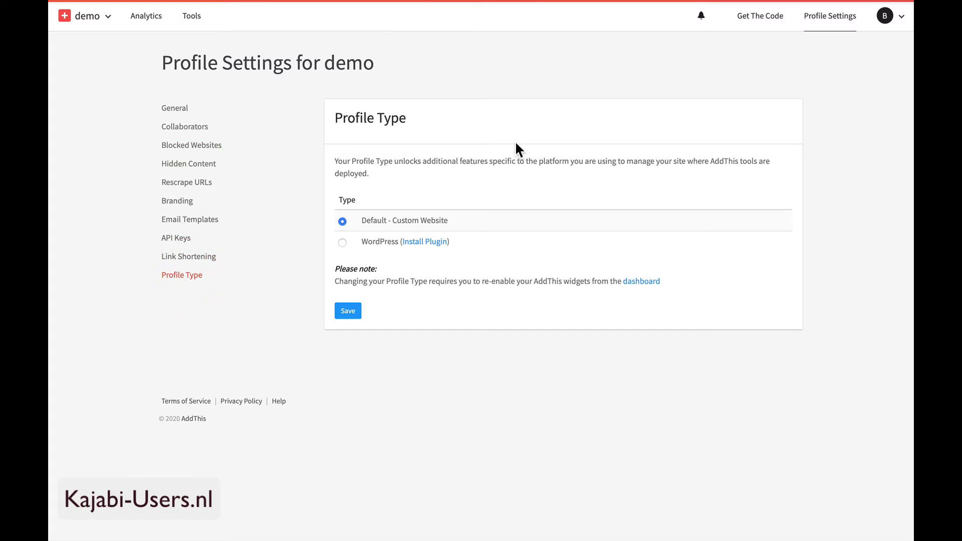
{"action": "left_click", "coordinate": [86, 118]}
{"action": "left_click", "coordinate": [192, 20]}
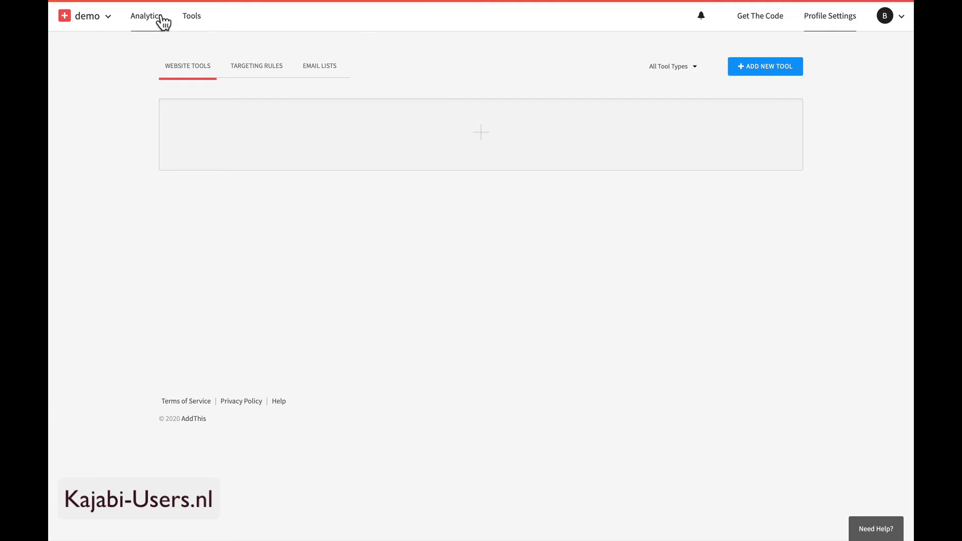
Add a new website tool of type Share Buttons, previewing the Floating style
{"action": "left_click", "coordinate": [185, 73]}
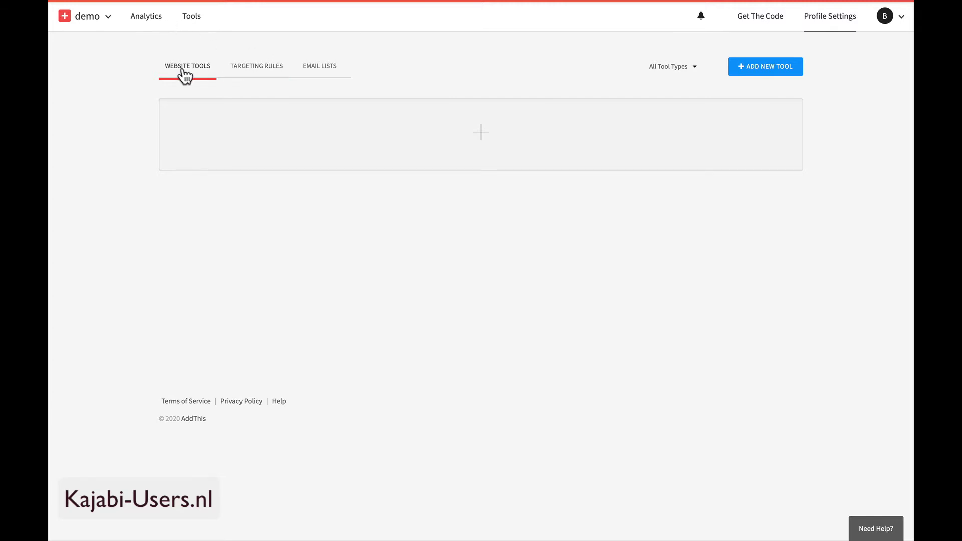
{"action": "left_click", "coordinate": [787, 68]}
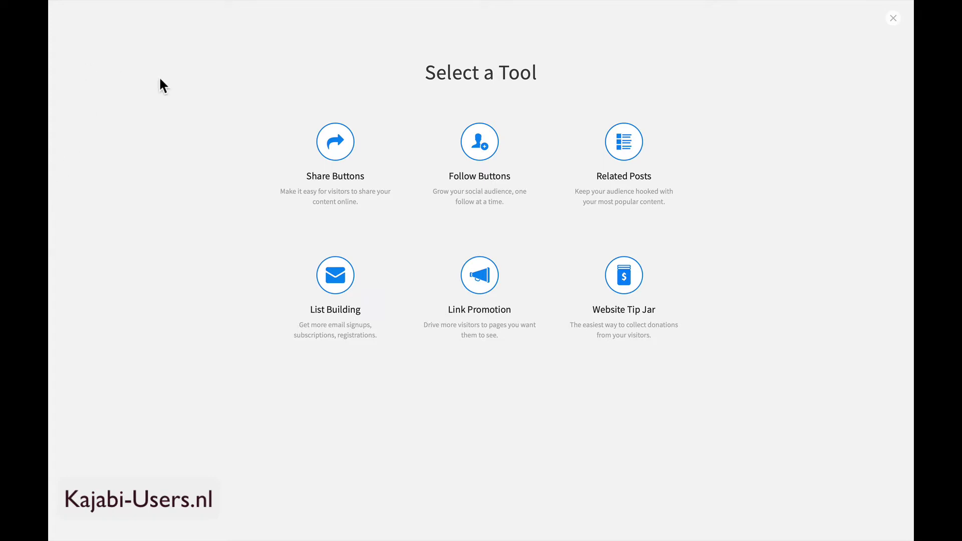
{"action": "left_click", "coordinate": [336, 150]}
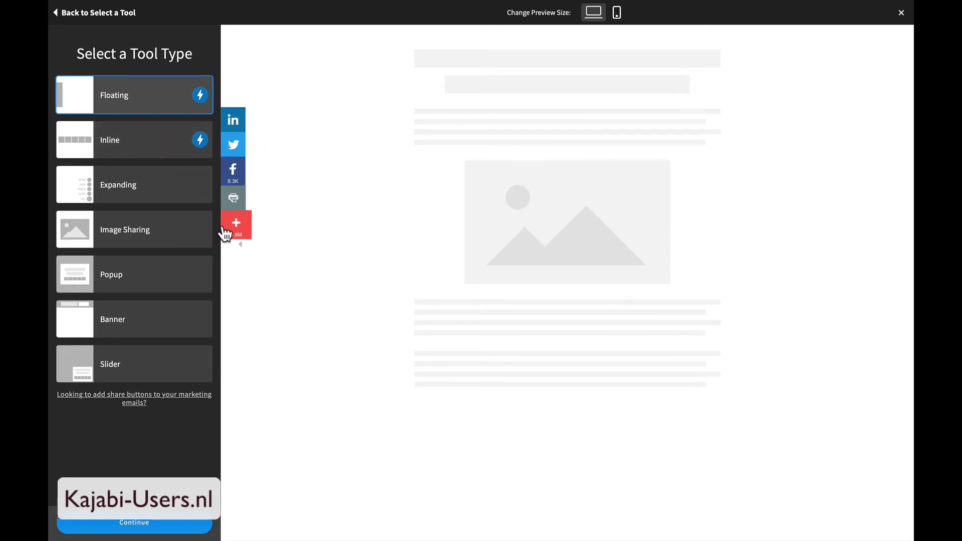
Preview the Inline, Expanding, Image, Popup, Banner and Slider share tool types
{"action": "left_click", "coordinate": [107, 147]}
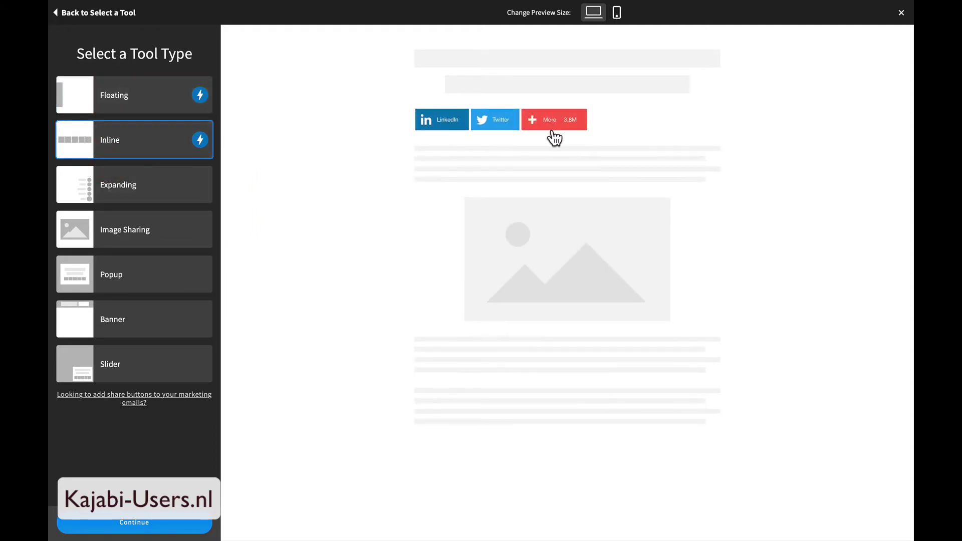
{"action": "left_click", "coordinate": [119, 196]}
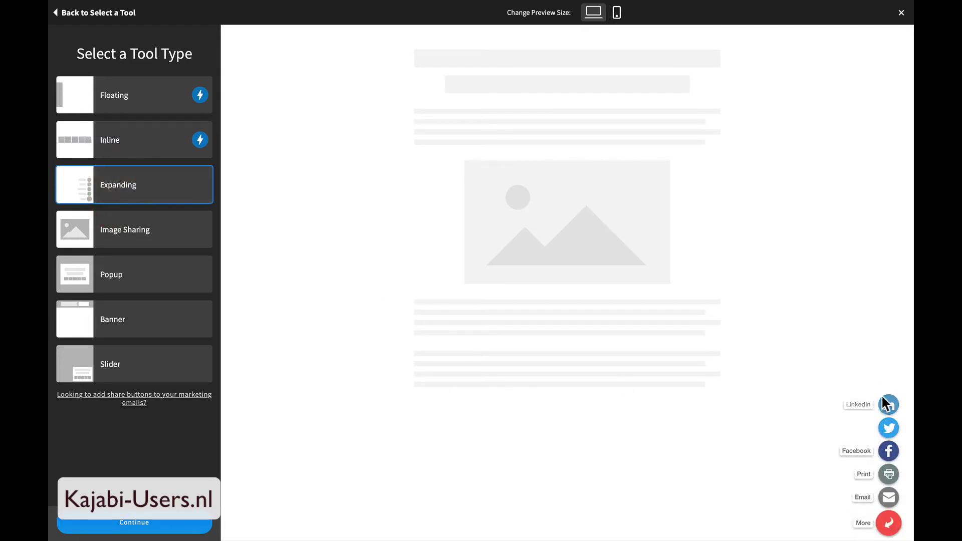
{"action": "left_click", "coordinate": [111, 238]}
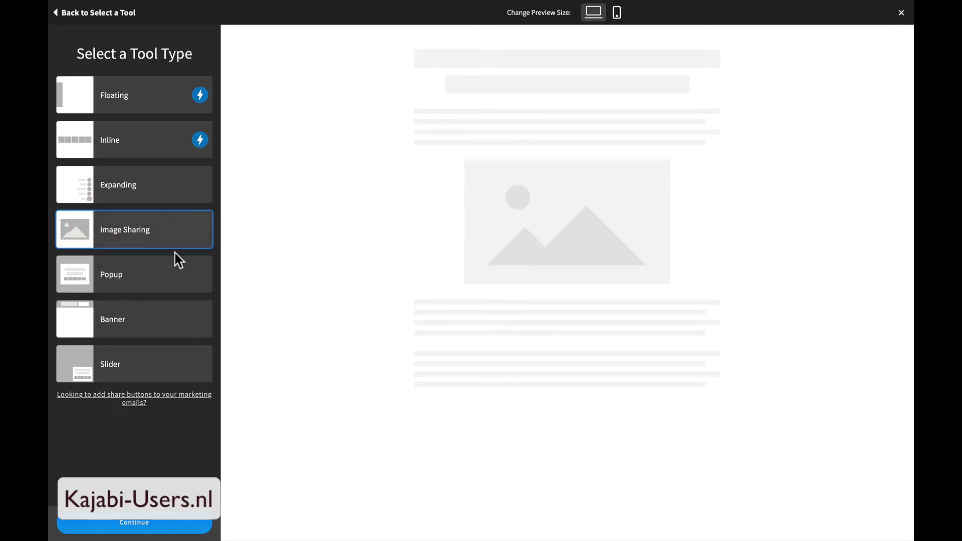
{"action": "left_click", "coordinate": [107, 275]}
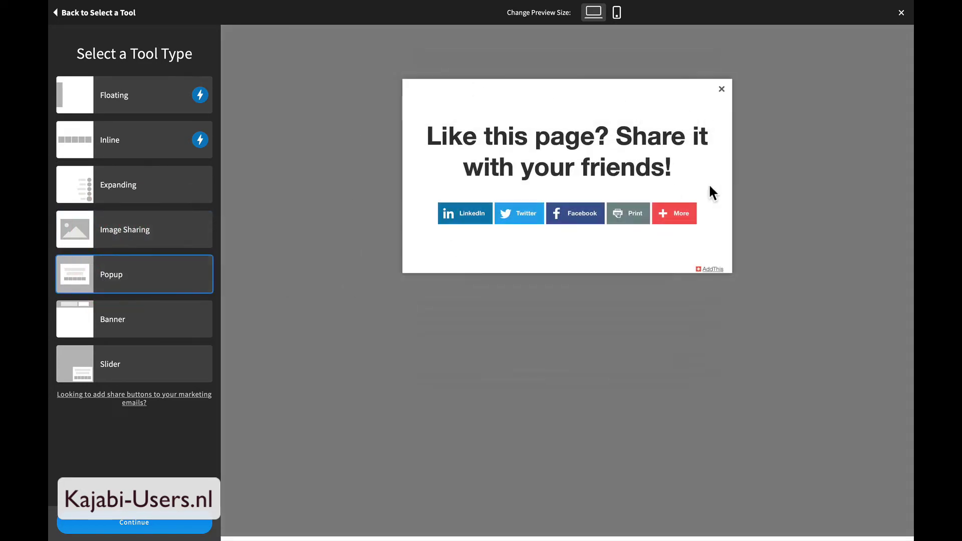
{"action": "left_click", "coordinate": [121, 330]}
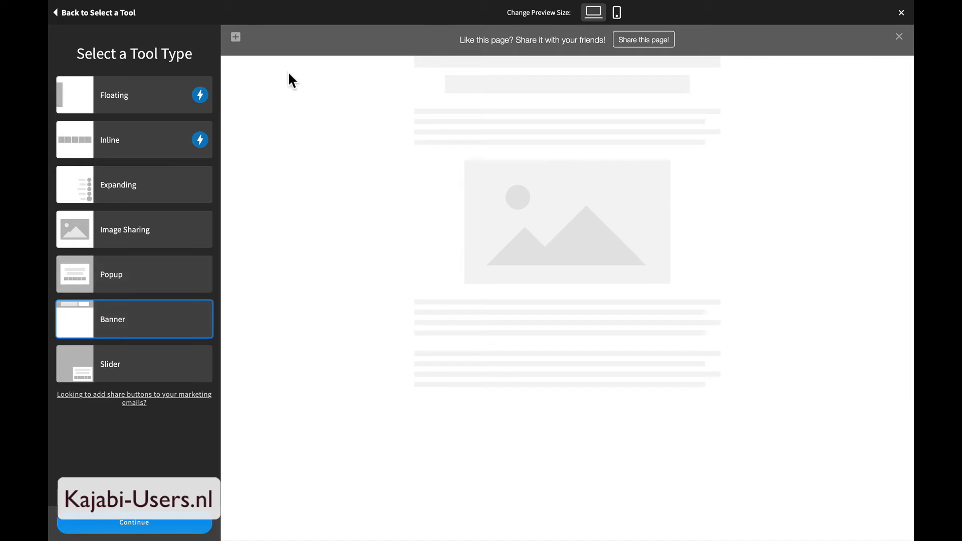
{"action": "left_click", "coordinate": [105, 365]}
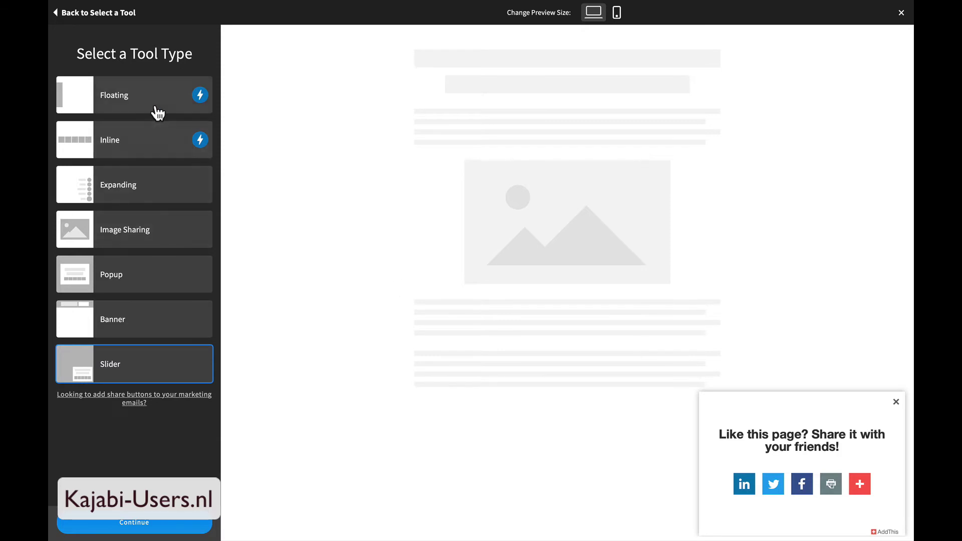
Select the Floating share bar and continue to its settings
{"action": "left_click", "coordinate": [125, 103]}
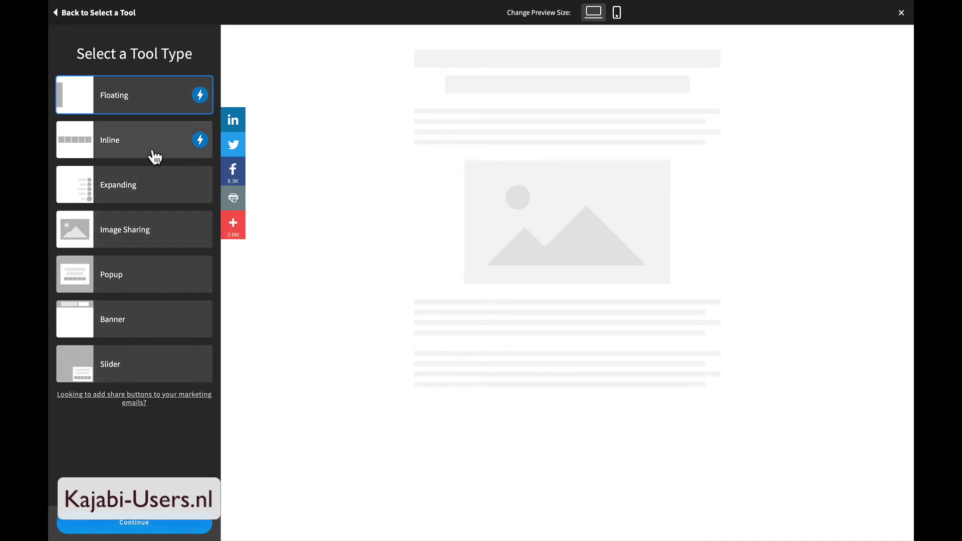
{"action": "left_click", "coordinate": [135, 156]}
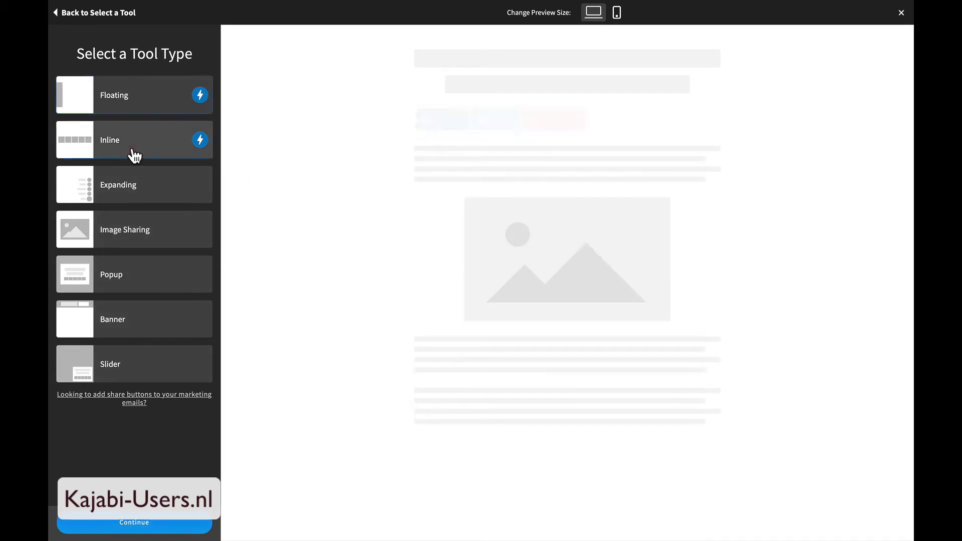
{"action": "left_click", "coordinate": [146, 96]}
{"action": "left_click", "coordinate": [137, 527]}
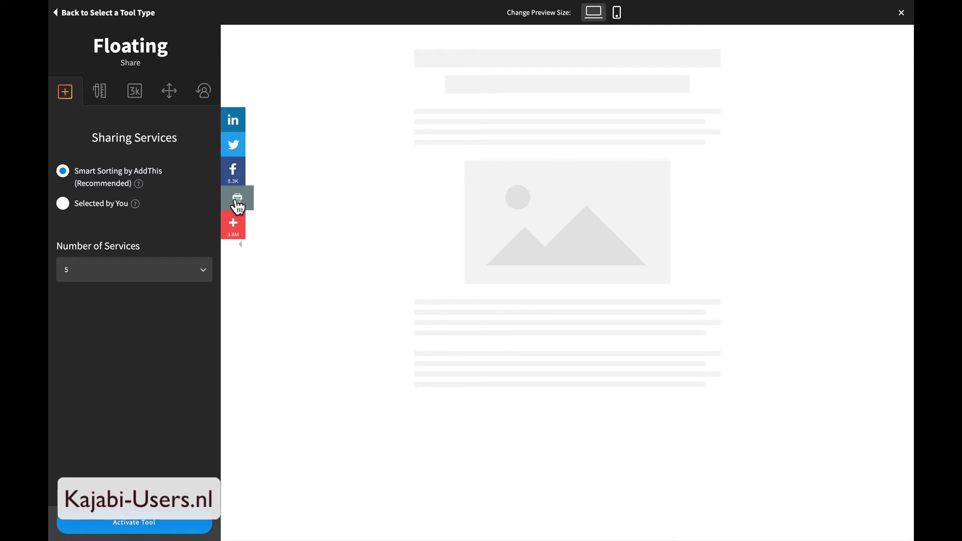
Use Selected by You services, adding LinkedIn below Facebook and removing Pinterest
{"action": "left_click", "coordinate": [63, 203]}
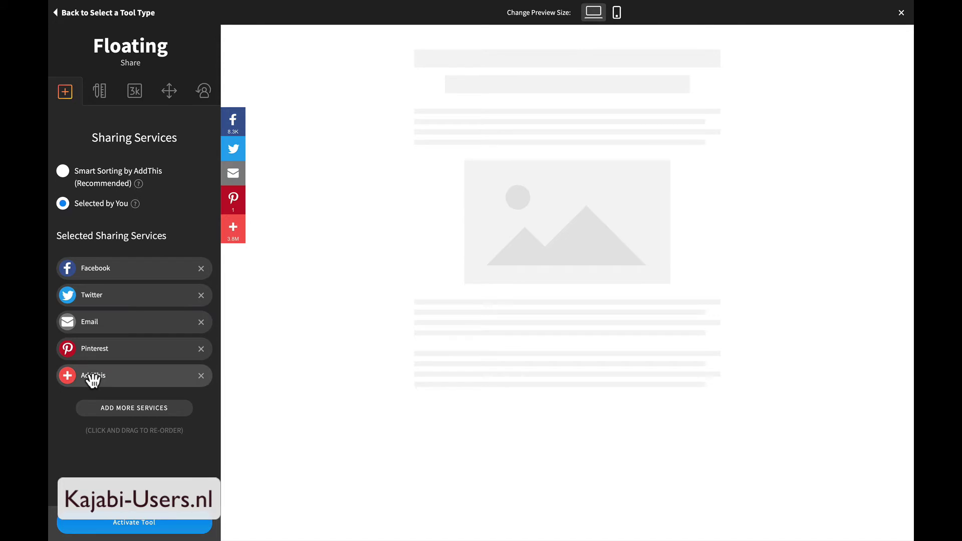
{"action": "left_click", "coordinate": [108, 412]}
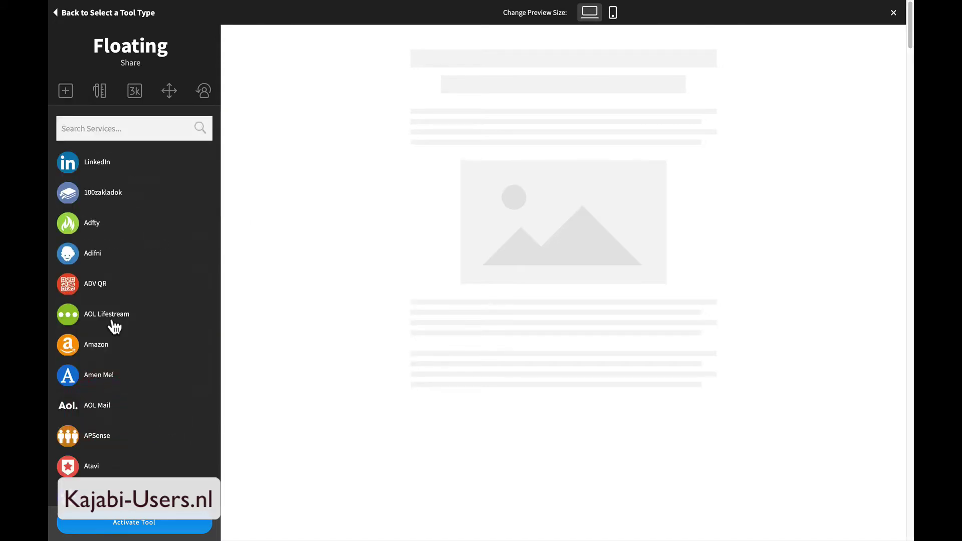
{"action": "left_click", "coordinate": [94, 163]}
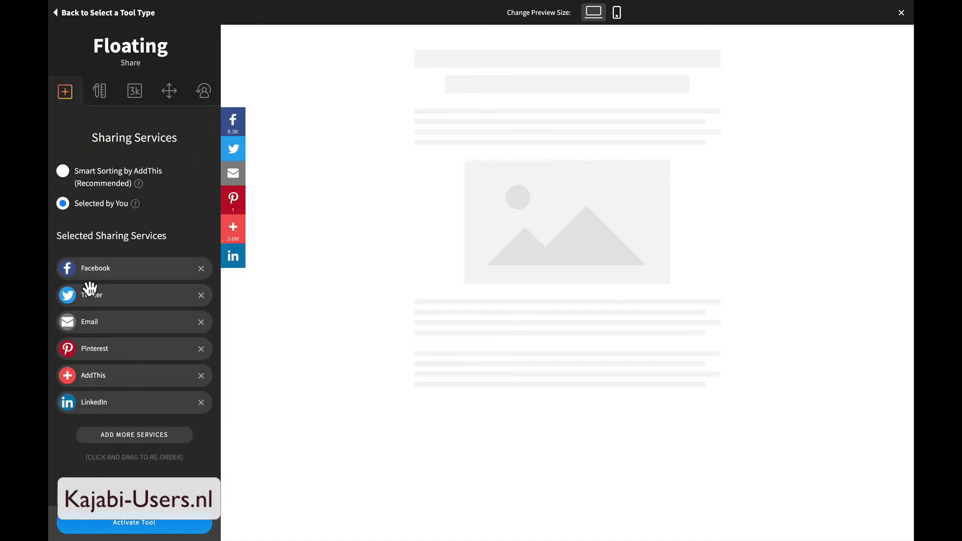
{"action": "left_click_drag", "start_coordinate": [118, 402], "coordinate": [112, 295]}
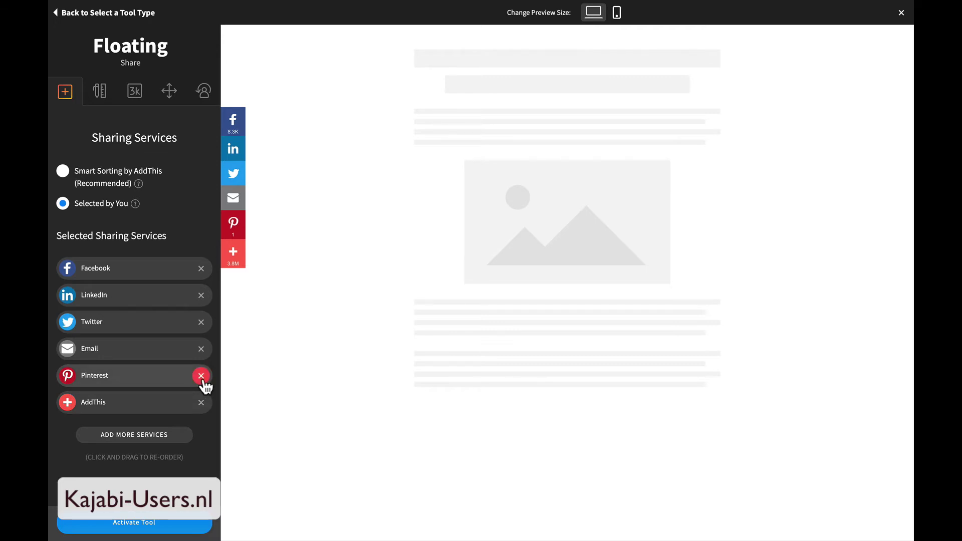
{"action": "left_click", "coordinate": [202, 378]}
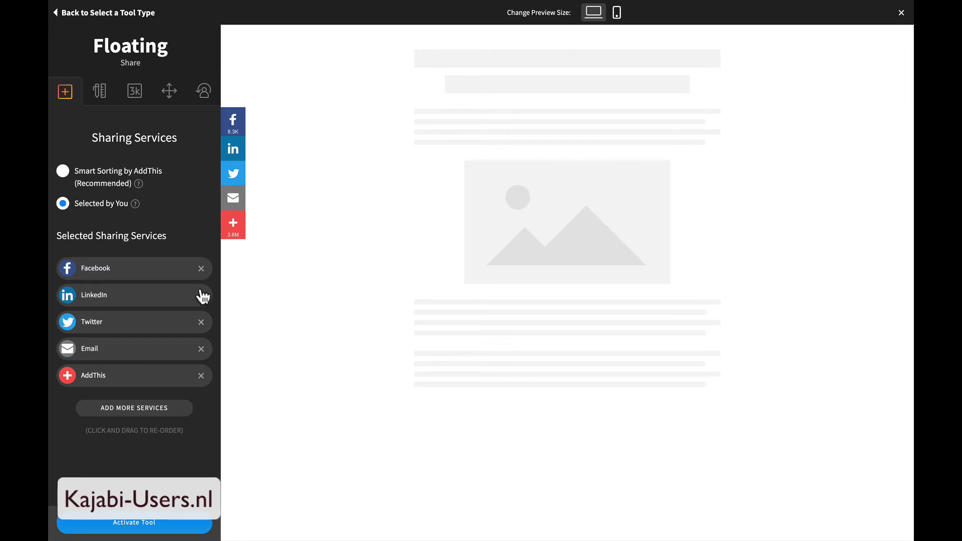
Set the floating bar's Share Count Minimum to 10 in Design > Share Counters
{"action": "left_click", "coordinate": [100, 94]}
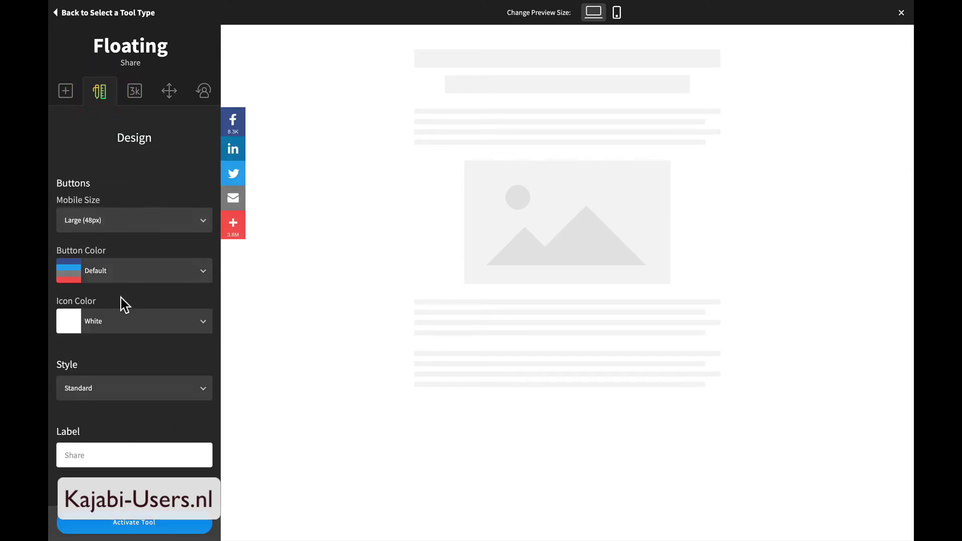
{"action": "left_click", "coordinate": [138, 88]}
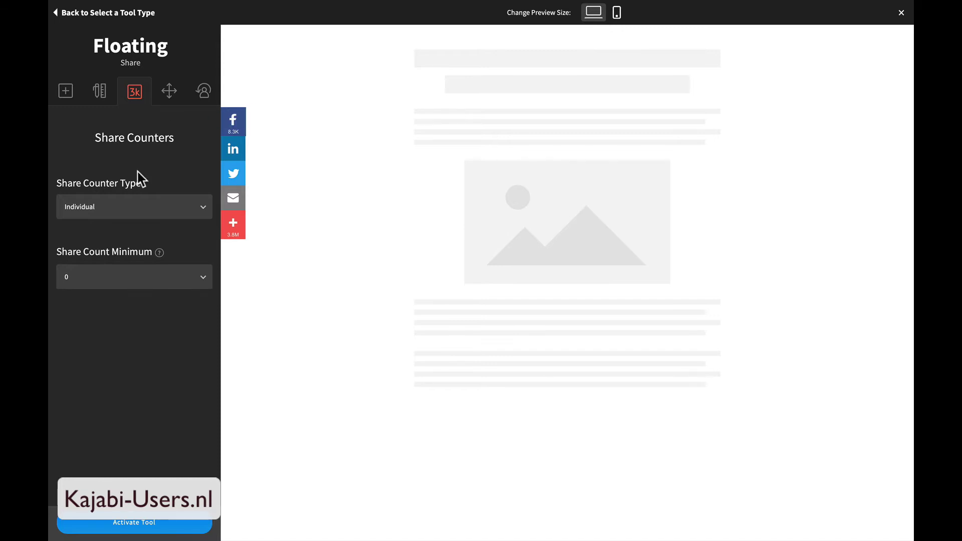
{"action": "left_click", "coordinate": [91, 280]}
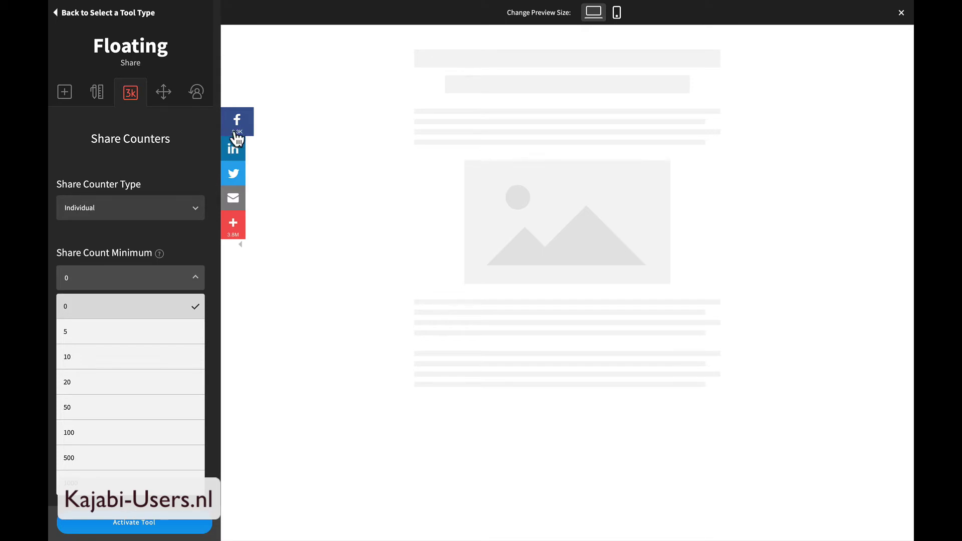
{"action": "left_click", "coordinate": [118, 359]}
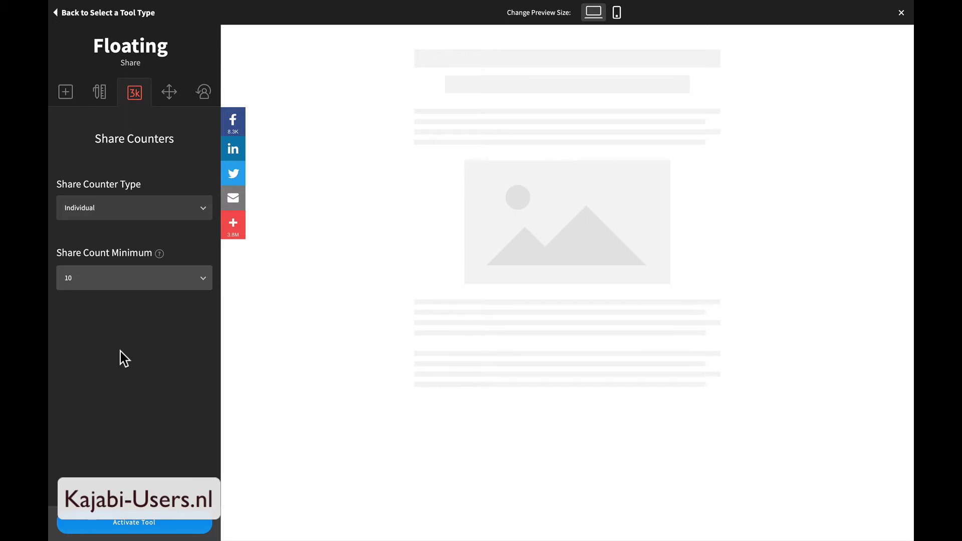
{"action": "left_click", "coordinate": [87, 281]}
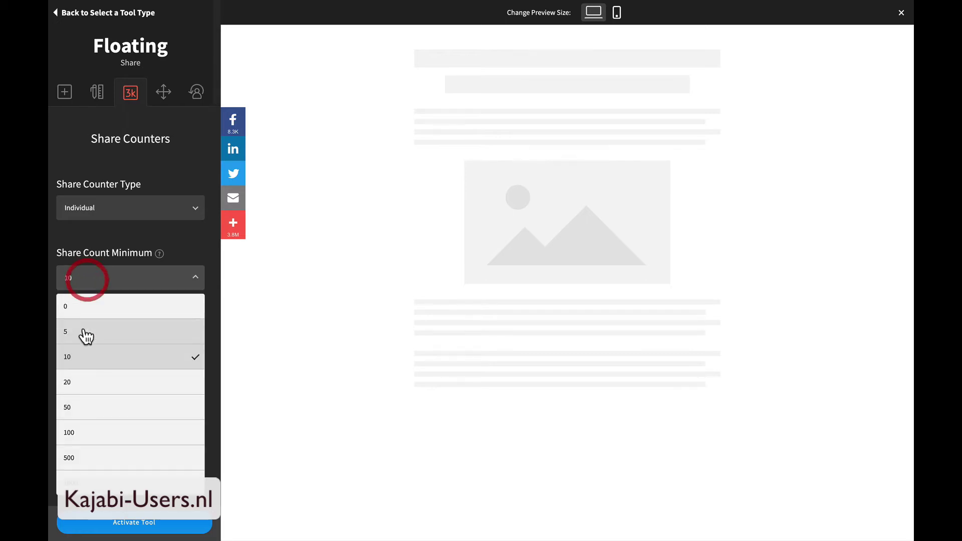
{"action": "left_click", "coordinate": [103, 391]}
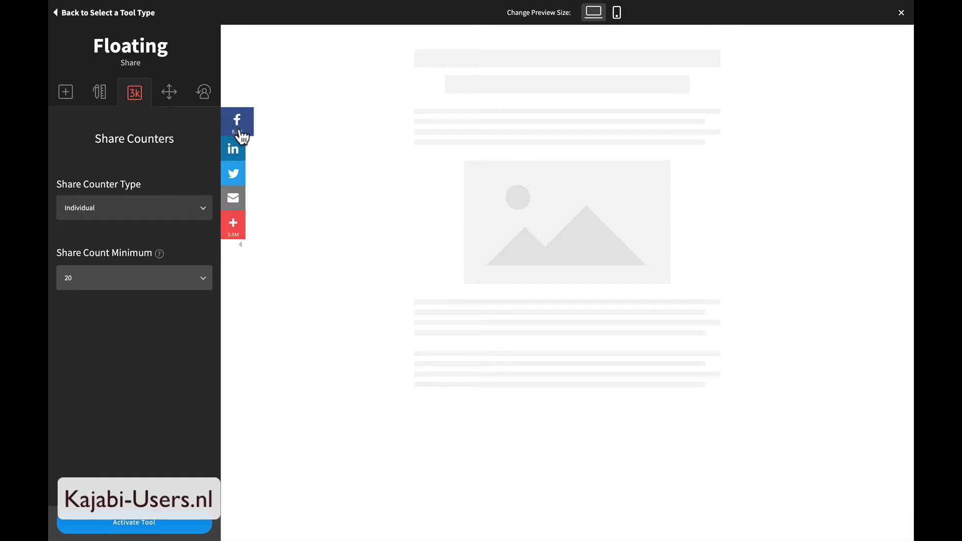
{"action": "left_click", "coordinate": [95, 280]}
{"action": "left_click", "coordinate": [113, 363]}
Check the bar's position in mobile and desktop previews, then show the Behavior settings
{"action": "left_click", "coordinate": [175, 103]}
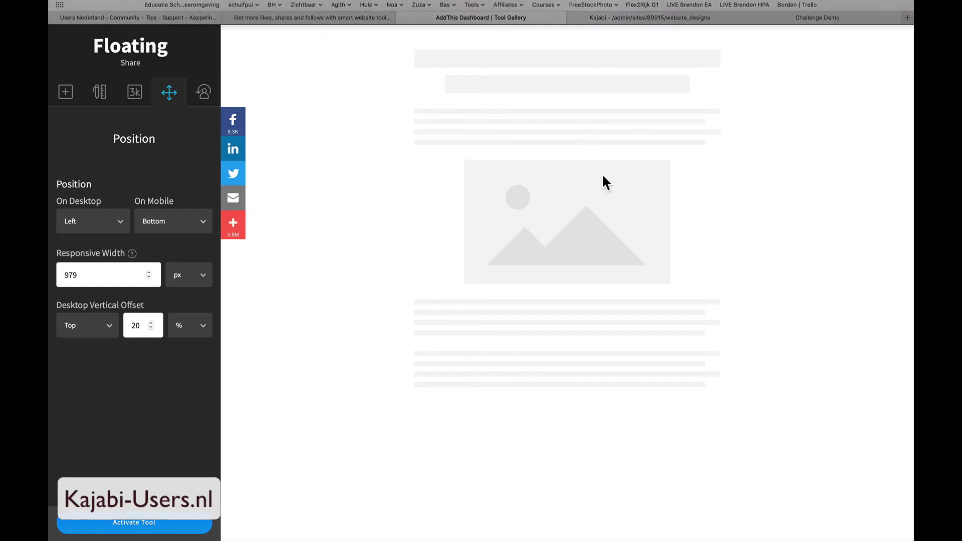
{"action": "left_click", "coordinate": [618, 15]}
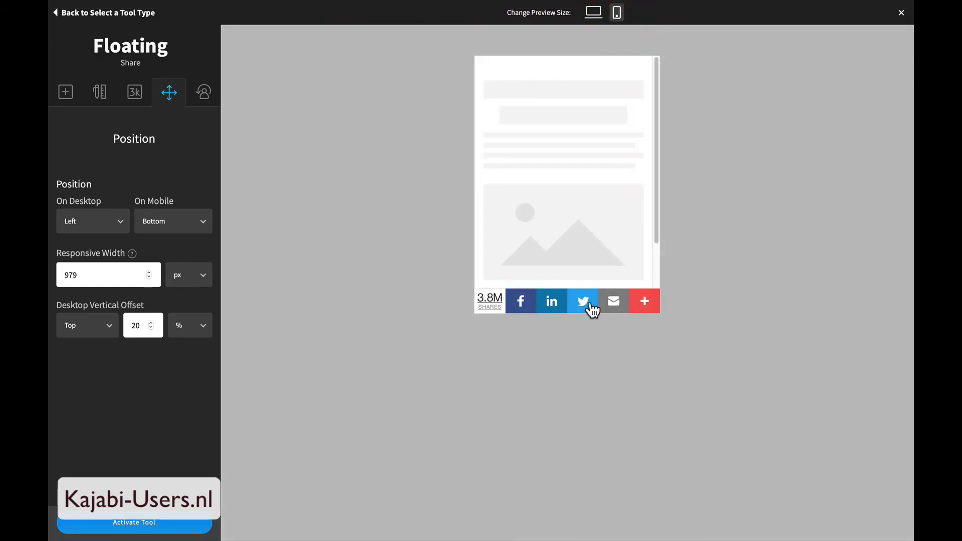
{"action": "left_click", "coordinate": [595, 14]}
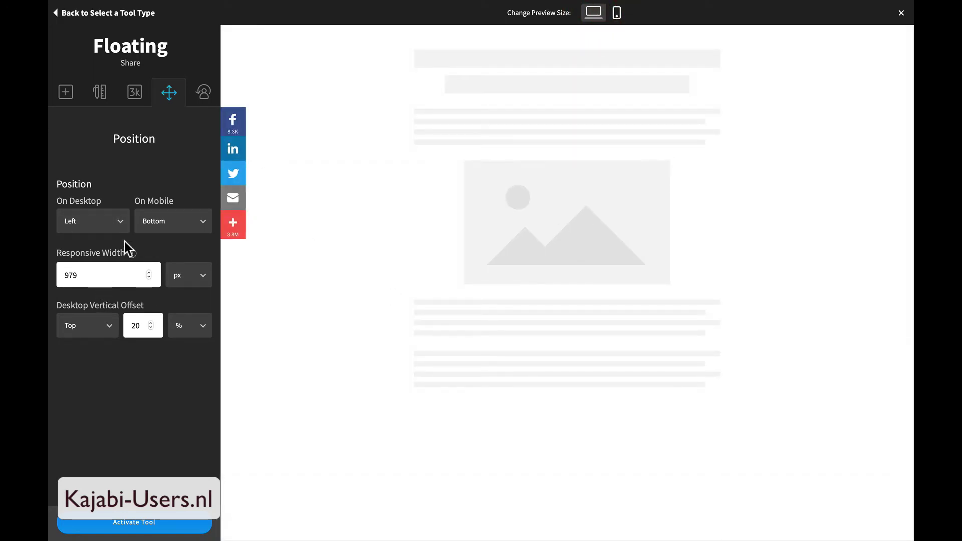
{"action": "left_click", "coordinate": [204, 96]}
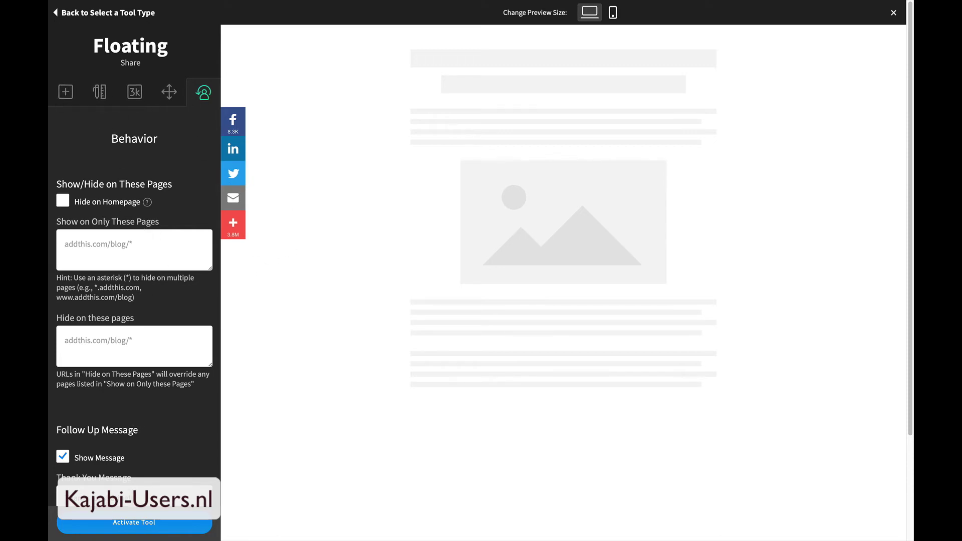
Activate the floating share tool and copy its code snippet from Get The Code
{"action": "left_click", "coordinate": [139, 524]}
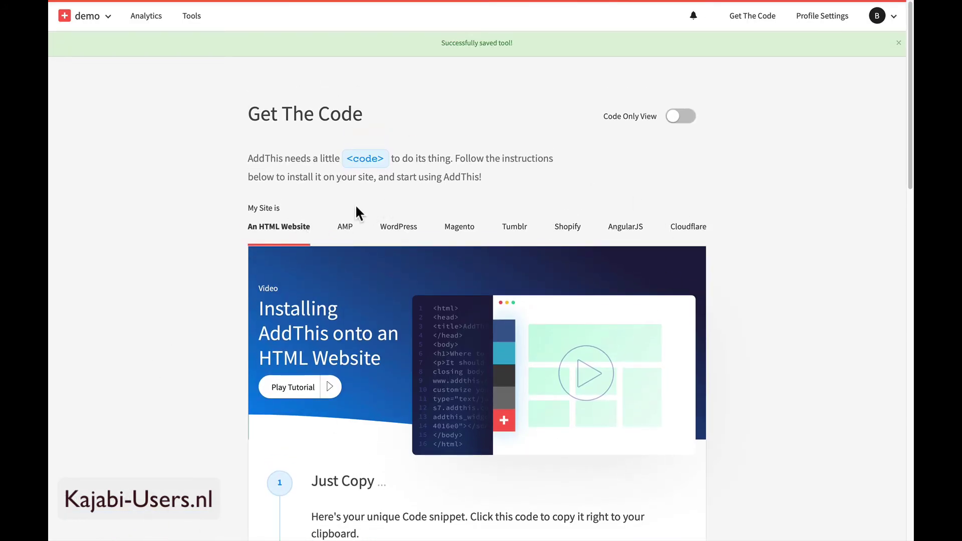
{"action": "scroll", "coordinate": [350, 221], "scroll_direction": "down", "scroll_amount": 7}
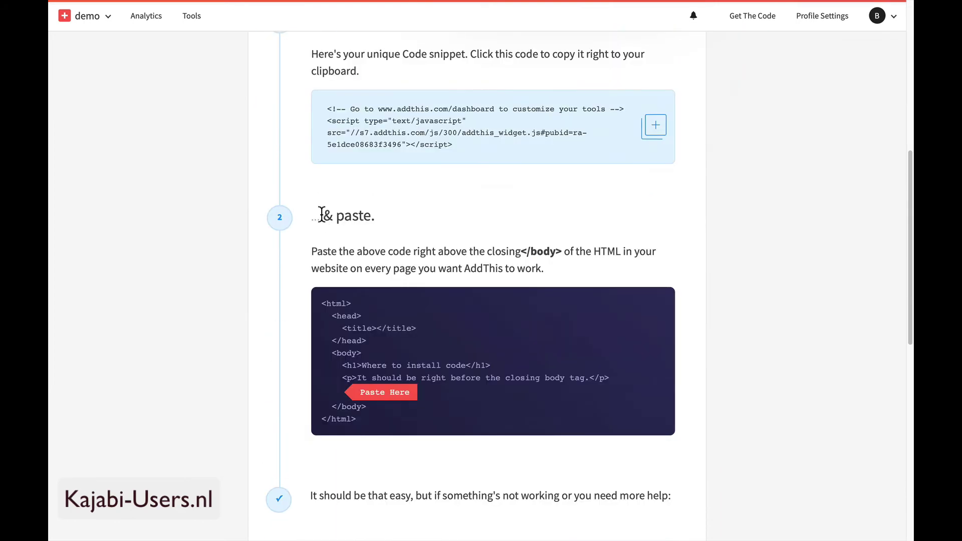
{"action": "scroll", "coordinate": [322, 214], "scroll_direction": "up", "scroll_amount": 2}
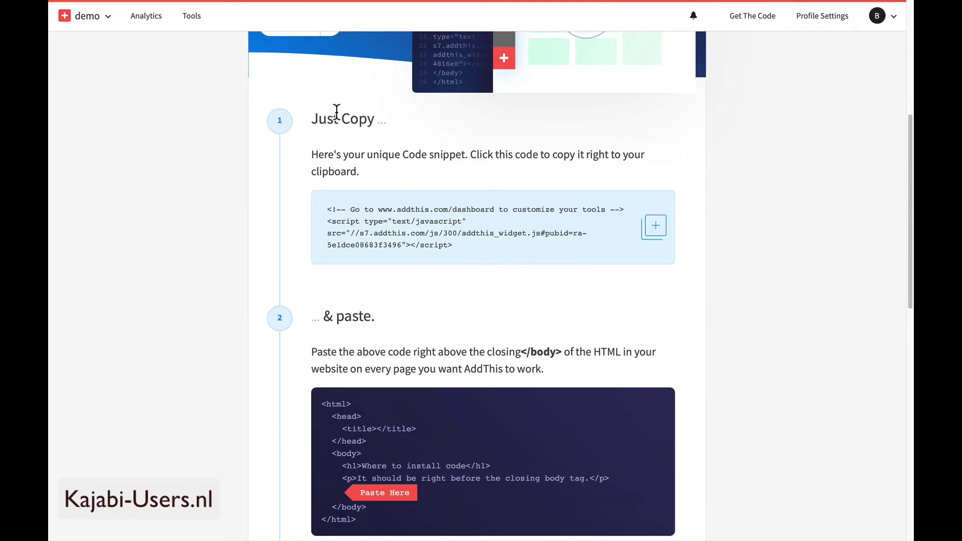
{"action": "left_click", "coordinate": [664, 229]}
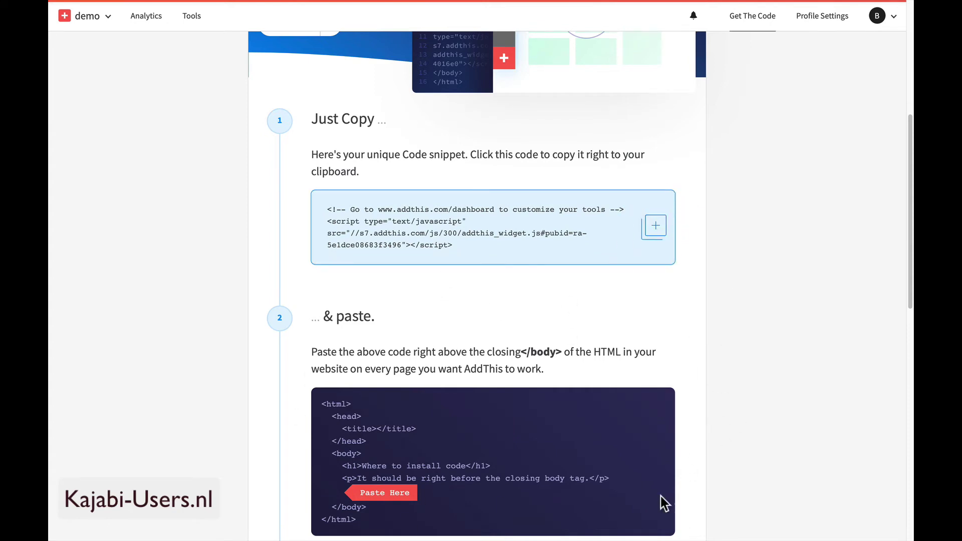
{"action": "scroll", "coordinate": [757, 353], "scroll_direction": "down", "scroll_amount": 2}
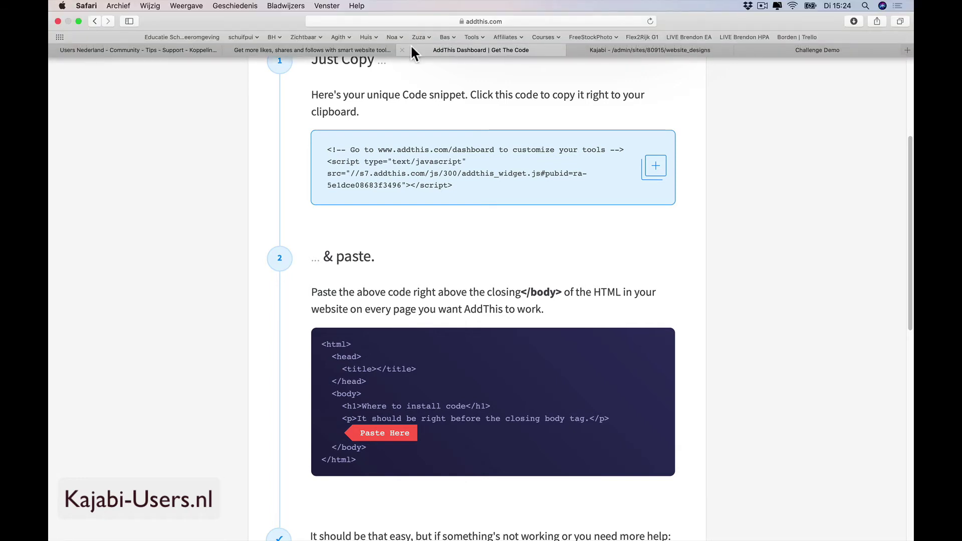
Switch to Kajabi and open the Website design area from the sidebar
{"action": "key", "text": "super+w"}
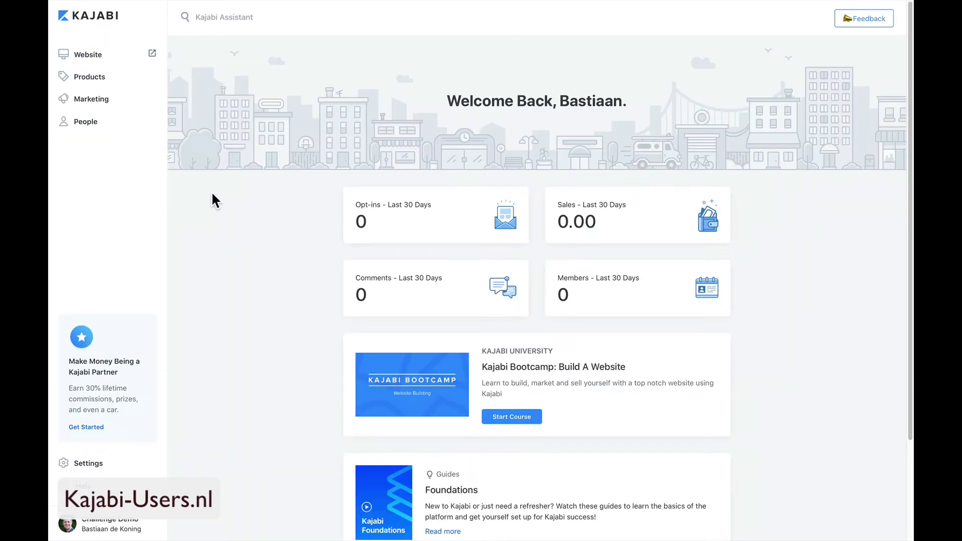
{"action": "left_click", "coordinate": [83, 54]}
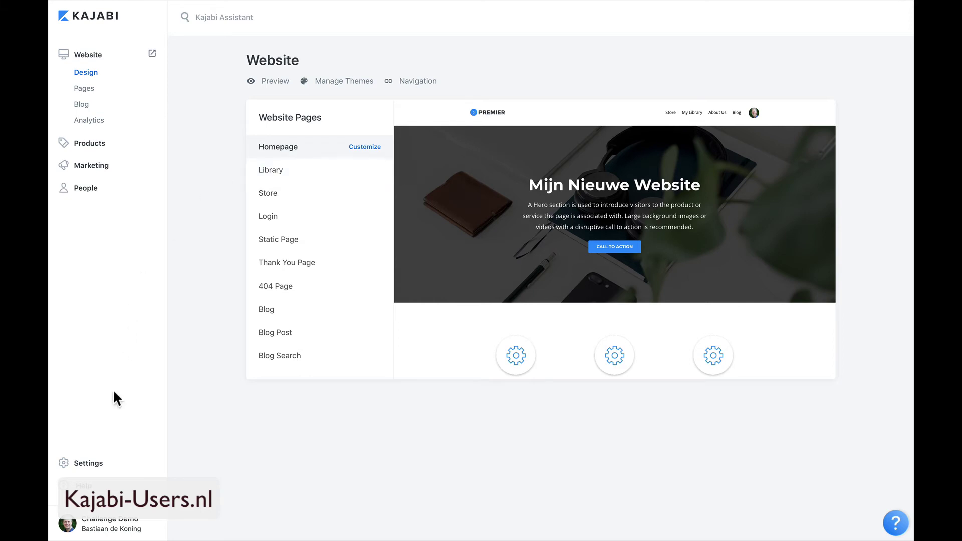
In Settings > Site Details, paste the AddThis code into Header Page Scripts and save
{"action": "left_click", "coordinate": [86, 468]}
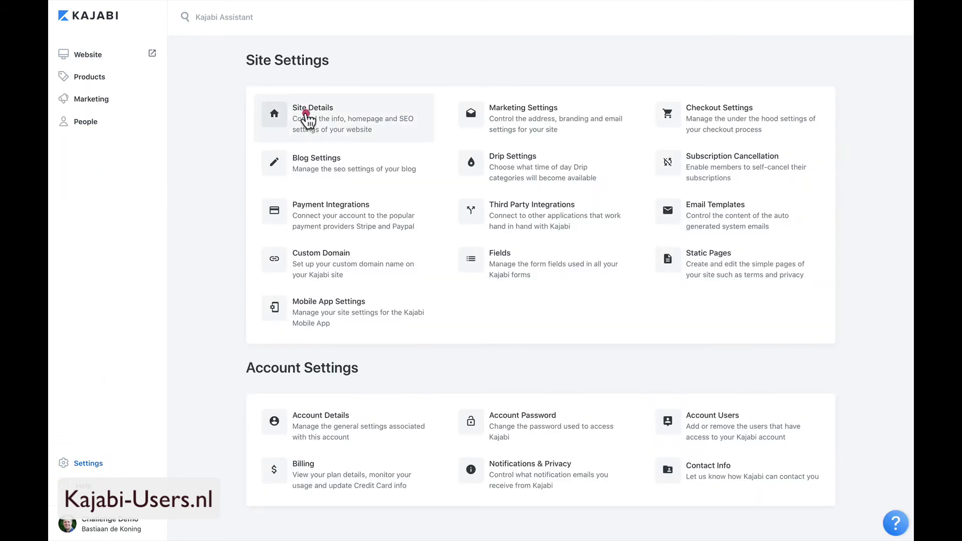
{"action": "left_click", "coordinate": [307, 119]}
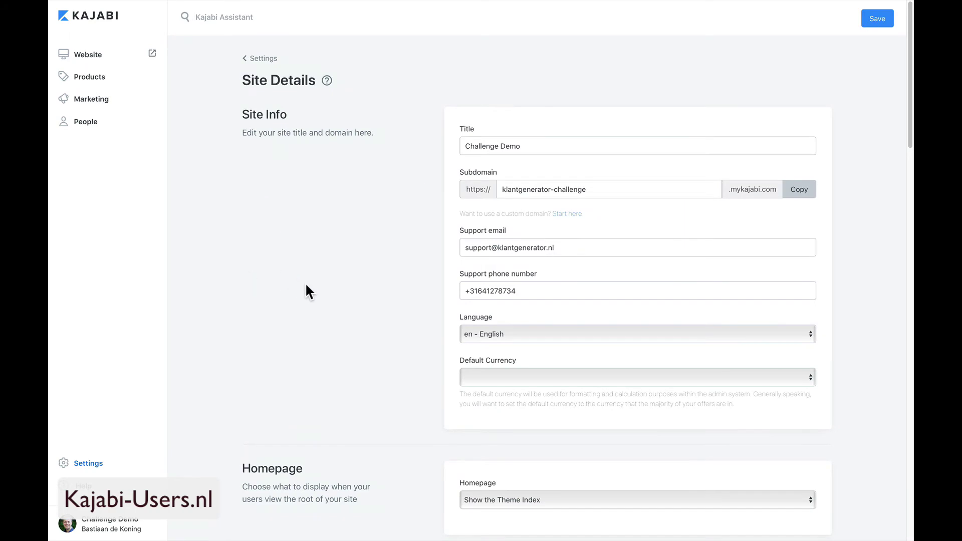
{"action": "scroll", "coordinate": [308, 284], "scroll_direction": "down", "scroll_amount": 10}
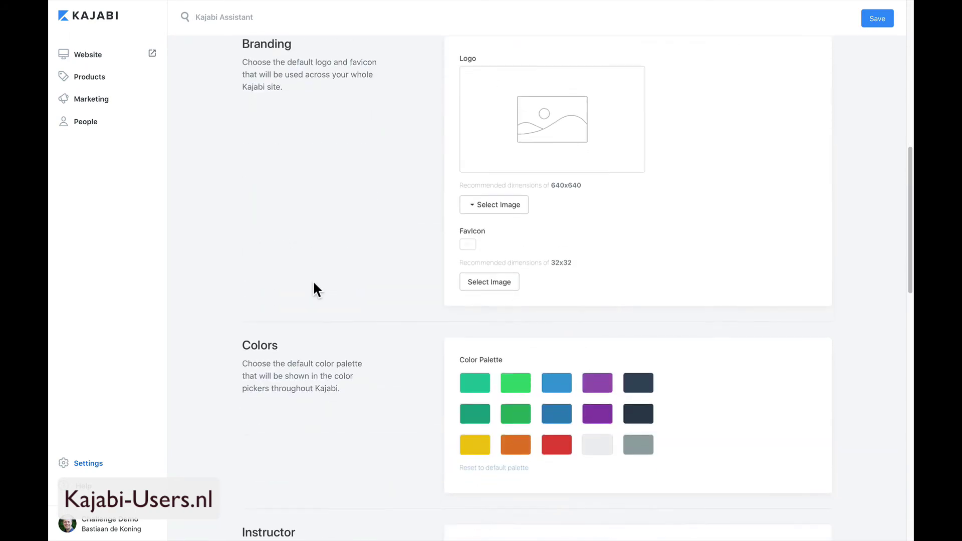
{"action": "scroll", "coordinate": [314, 284], "scroll_direction": "down", "scroll_amount": 11}
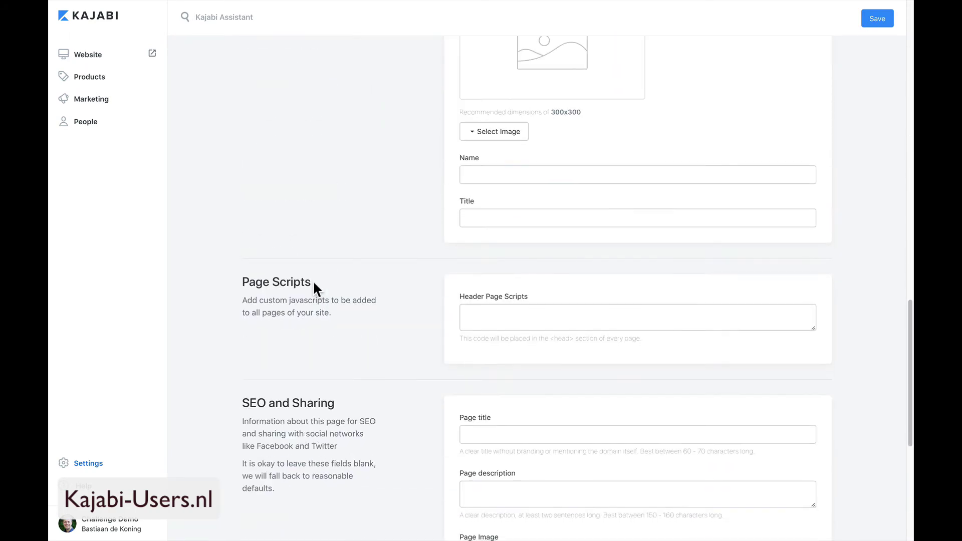
{"action": "left_click", "coordinate": [498, 311]}
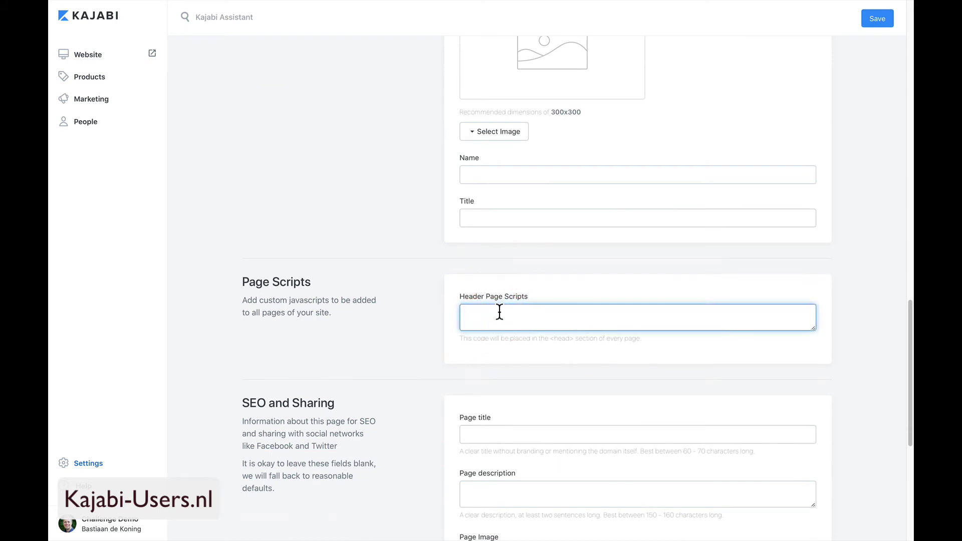
{"action": "right_click", "coordinate": [499, 312]}
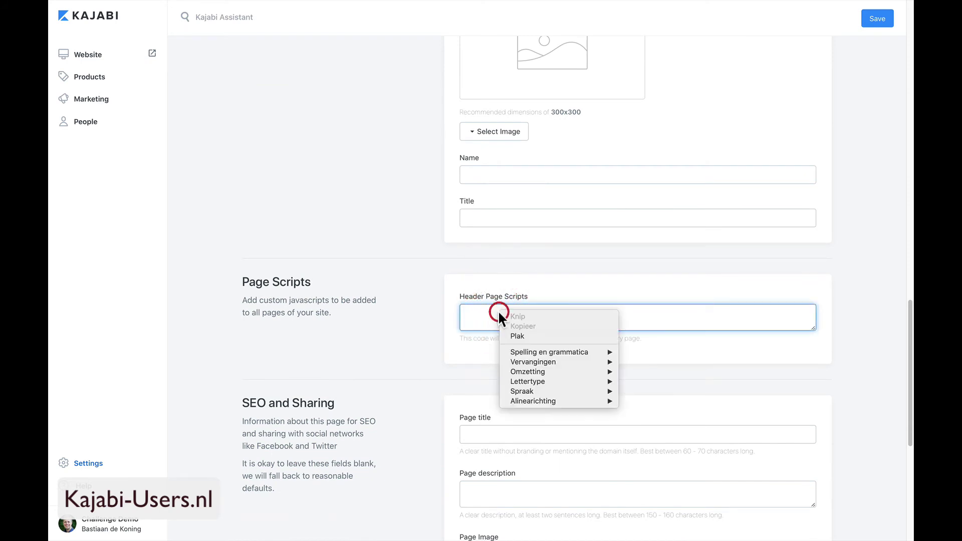
{"action": "left_click", "coordinate": [517, 333]}
{"action": "scroll", "coordinate": [546, 318], "scroll_direction": "up", "scroll_amount": 5}
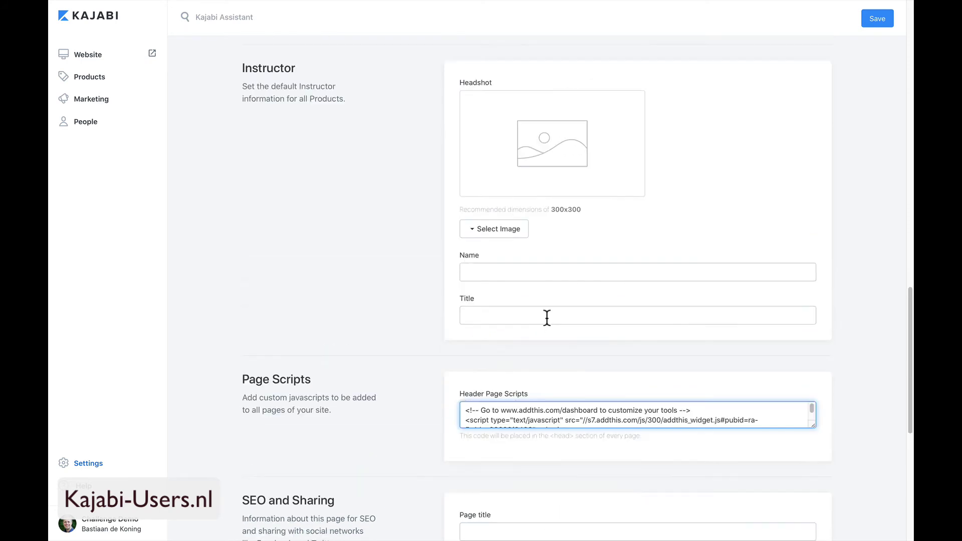
{"action": "left_click", "coordinate": [871, 18]}
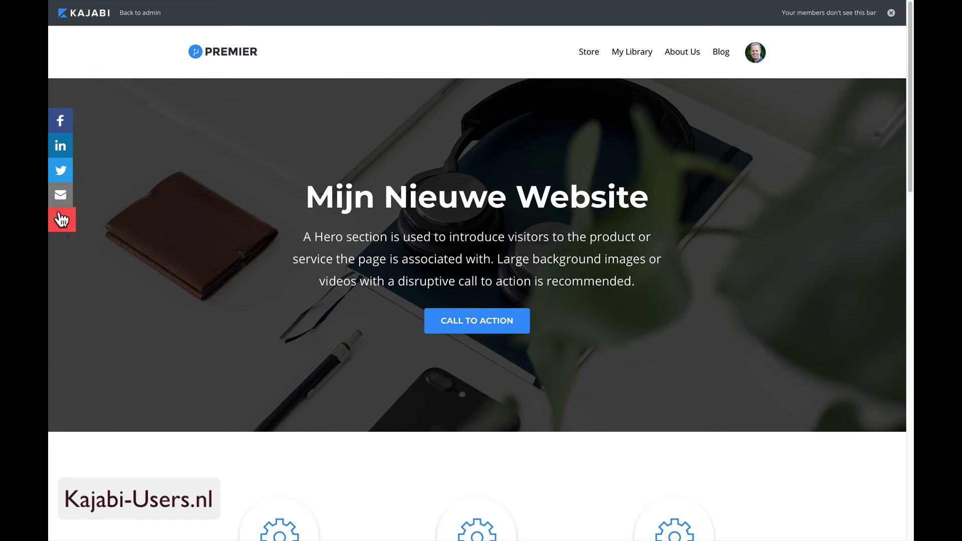
Browse the live site's Store and Blog pages, then open the 'This is a Demo Blog' post
{"action": "left_click", "coordinate": [585, 57]}
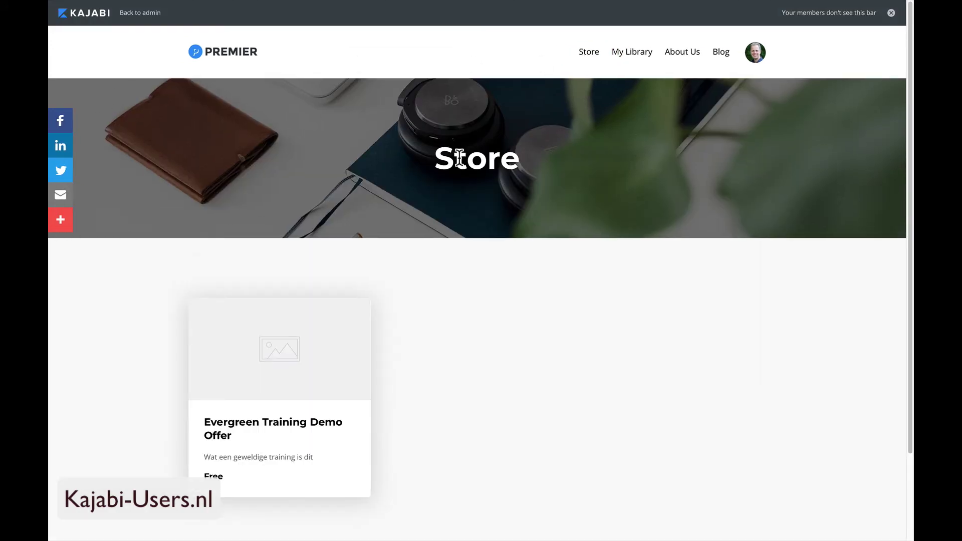
{"action": "left_click", "coordinate": [722, 57]}
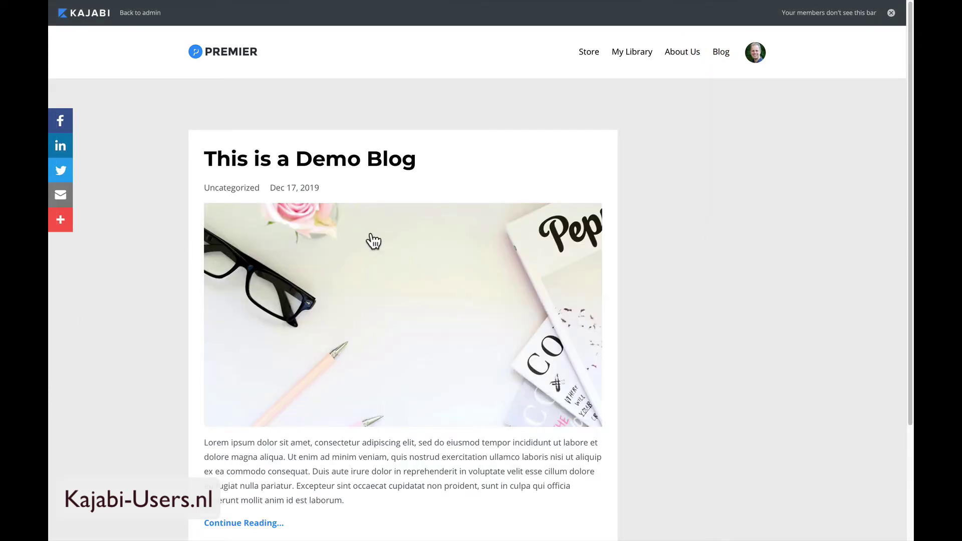
{"action": "left_click", "coordinate": [367, 276]}
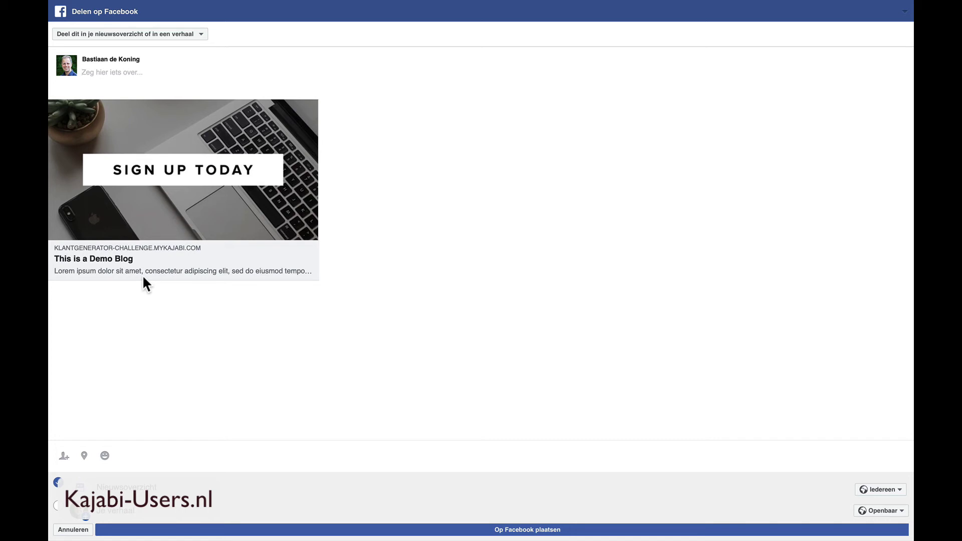
{"action": "key", "text": "super+w"}
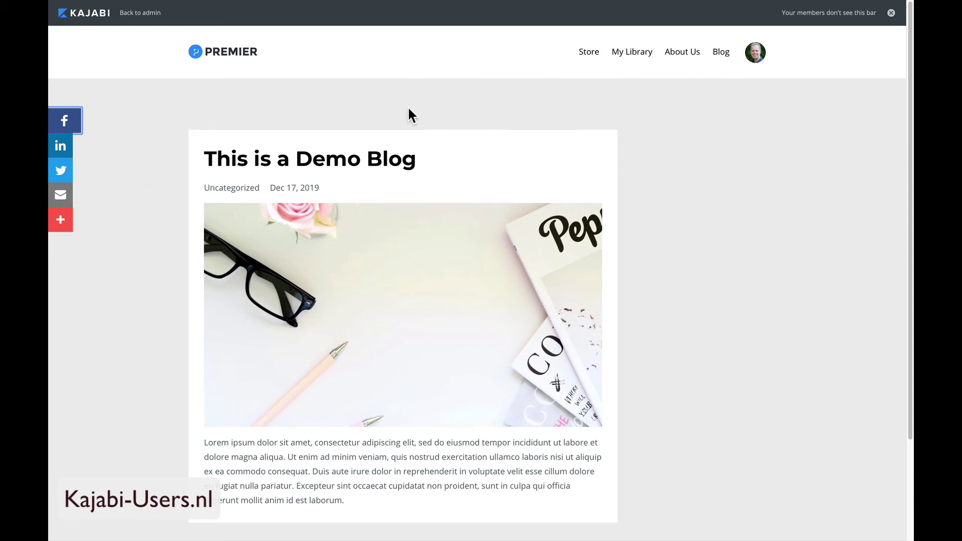
Go to the site's home page, then the blog index, and select its address in Safari
{"action": "left_click", "coordinate": [242, 59]}
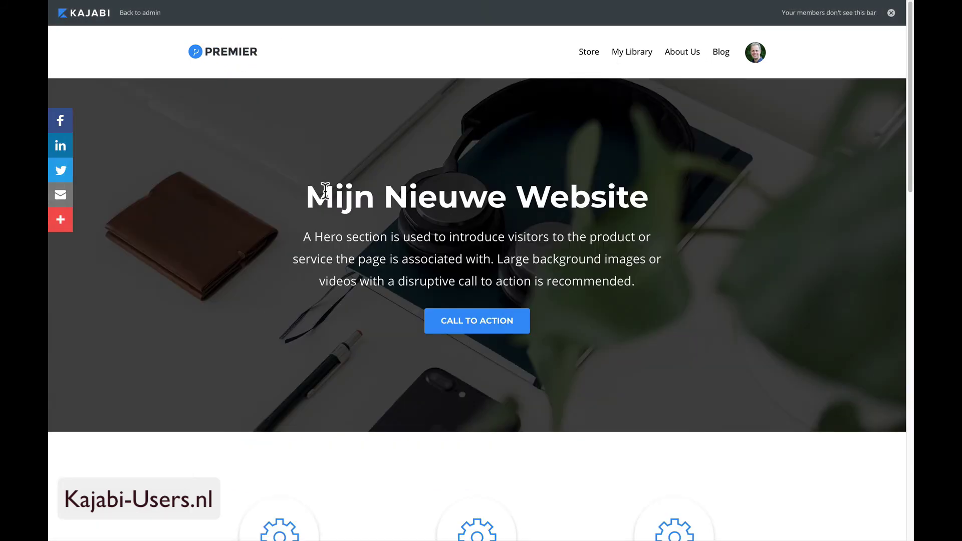
{"action": "left_click", "coordinate": [721, 54]}
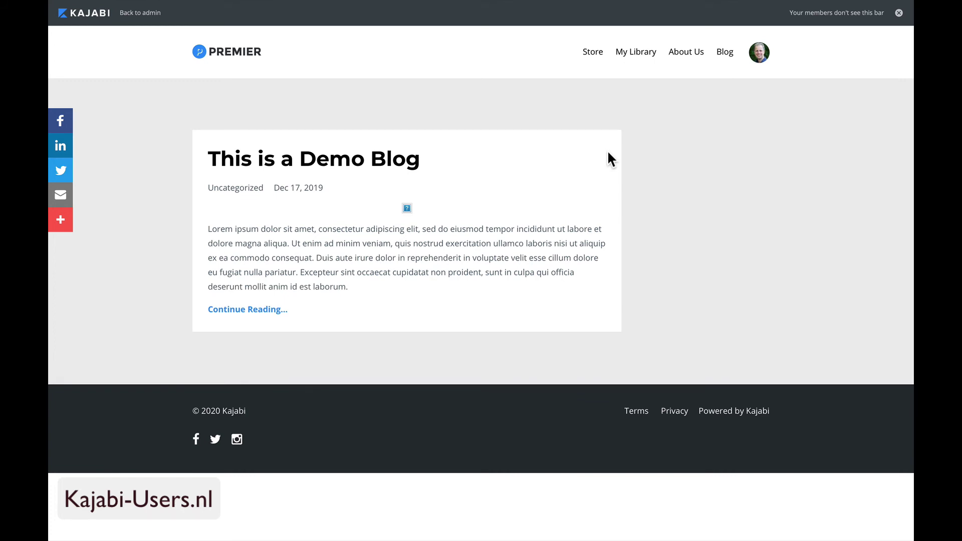
{"action": "mouse_move", "coordinate": [475, 10]}
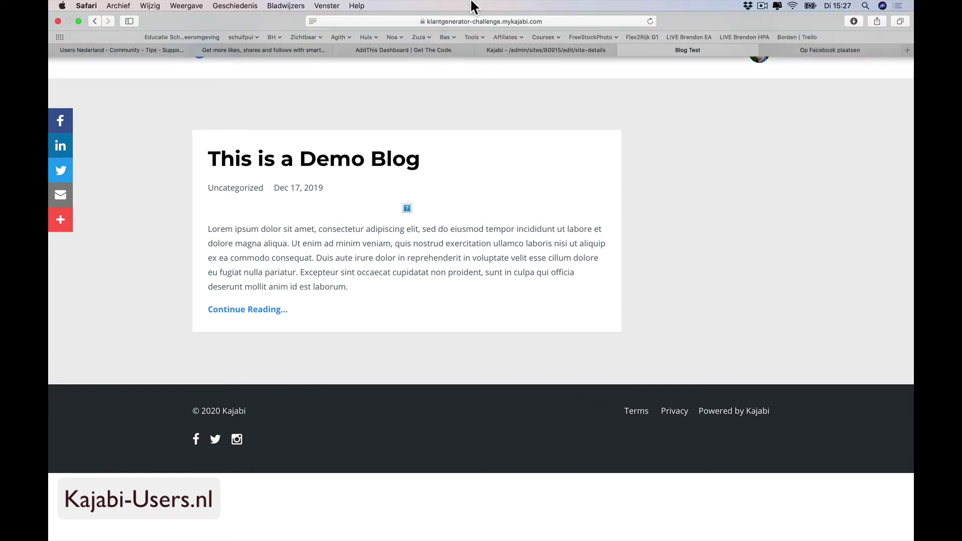
{"action": "left_click", "coordinate": [556, 21]}
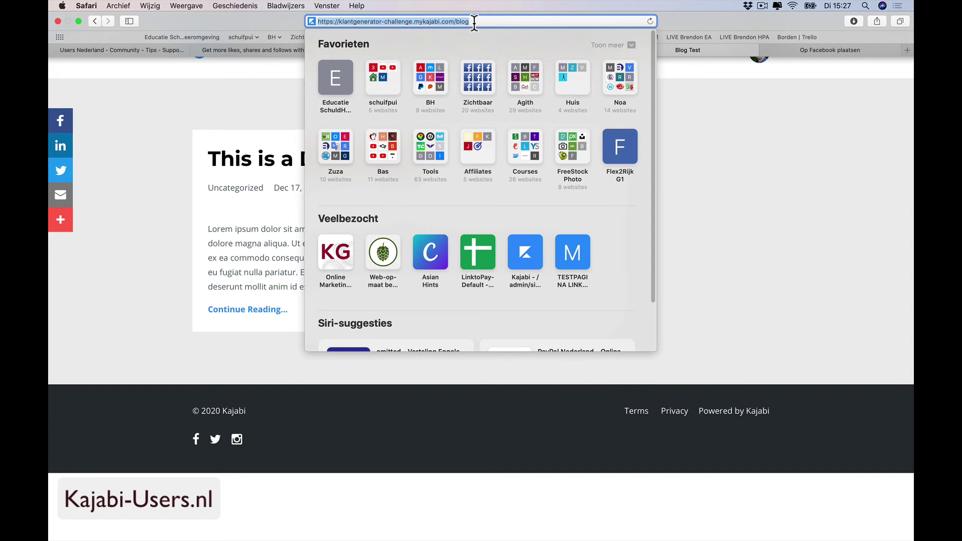
{"action": "left_click_drag", "start_coordinate": [477, 22], "coordinate": [307, 22]}
{"action": "key", "text": "ctrl+c"}
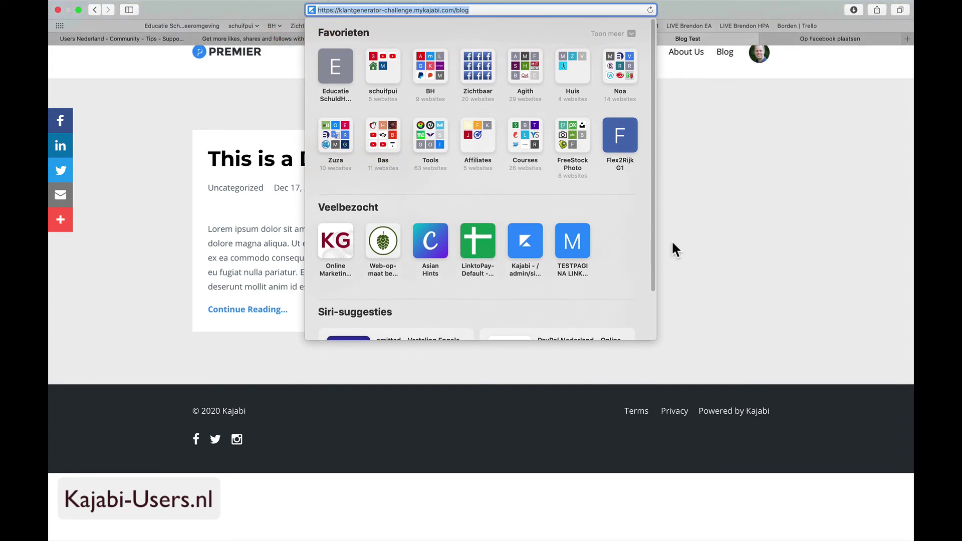
{"action": "left_click", "coordinate": [755, 202]}
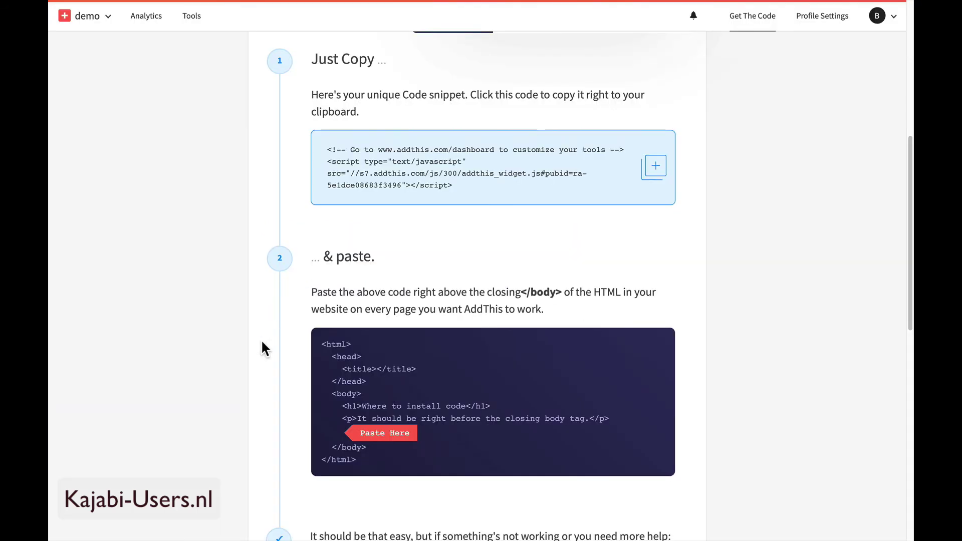
{"action": "scroll", "coordinate": [261, 345], "scroll_direction": "up", "scroll_amount": 5}
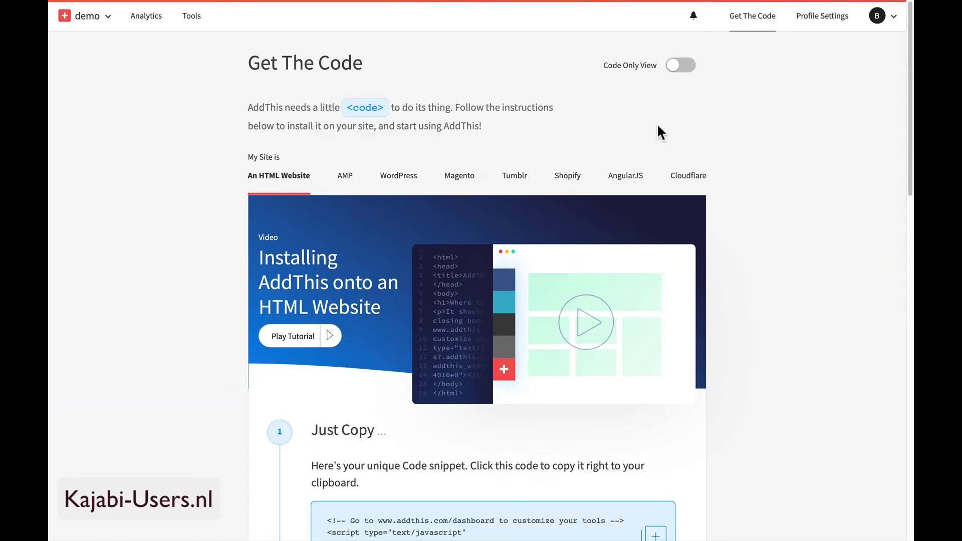
Open the Floating share tool's editor from AddThis website tools and show its Behavior settings
{"action": "scroll", "coordinate": [707, 110], "scroll_direction": "down", "scroll_amount": 1}
{"action": "scroll", "coordinate": [723, 208], "scroll_direction": "down", "scroll_amount": 20}
{"action": "scroll", "coordinate": [697, 210], "scroll_direction": "up", "scroll_amount": 4}
{"action": "scroll", "coordinate": [698, 216], "scroll_direction": "up", "scroll_amount": 15}
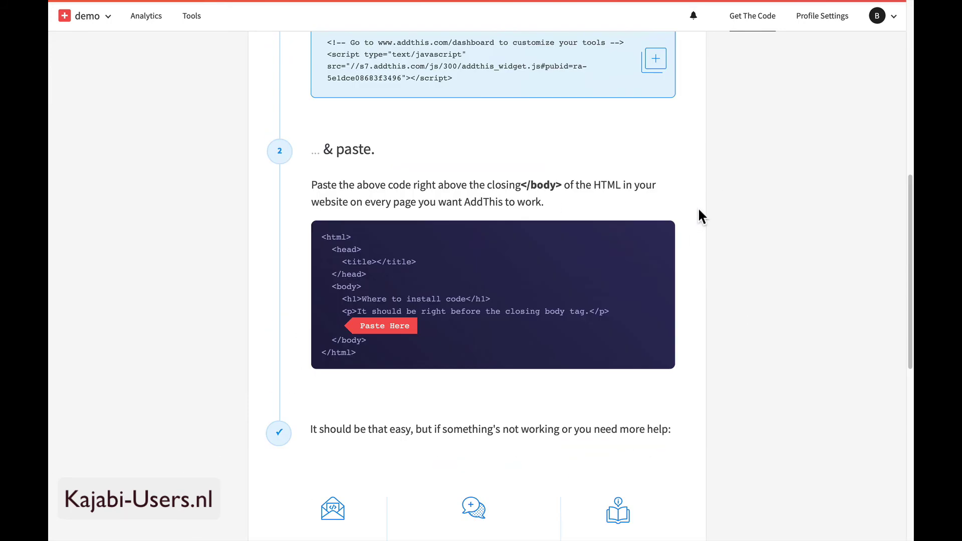
{"action": "scroll", "coordinate": [739, 283], "scroll_direction": "up", "scroll_amount": 1}
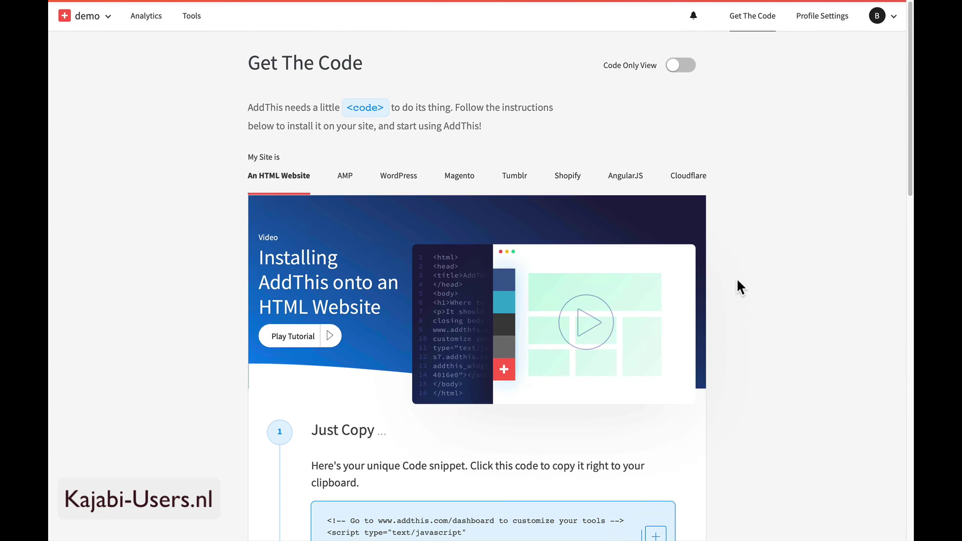
{"action": "left_click", "coordinate": [196, 22]}
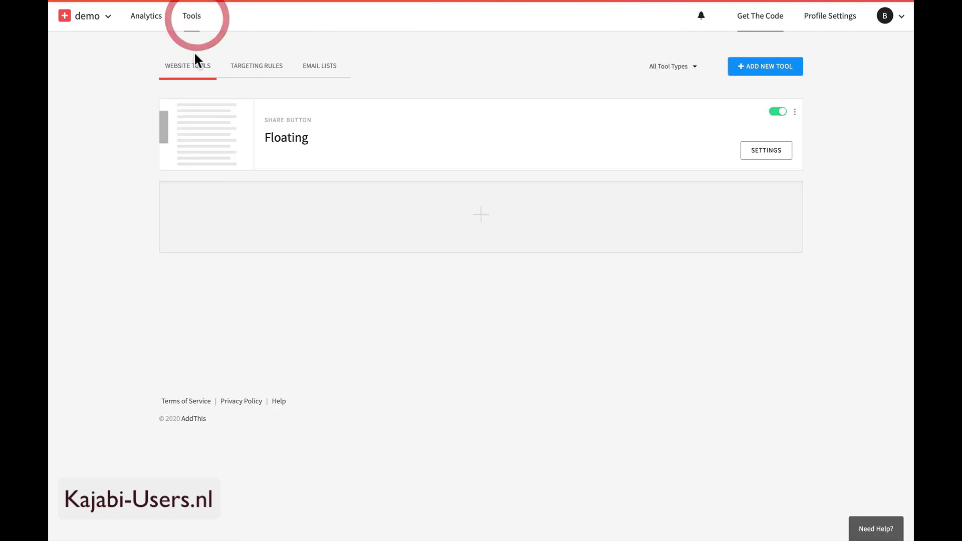
{"action": "left_click", "coordinate": [215, 135]}
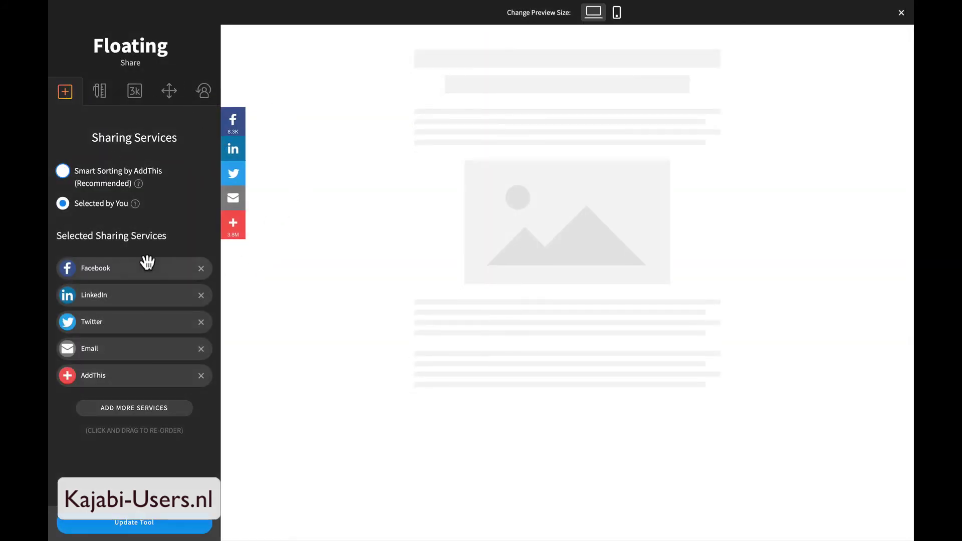
{"action": "left_click", "coordinate": [205, 93]}
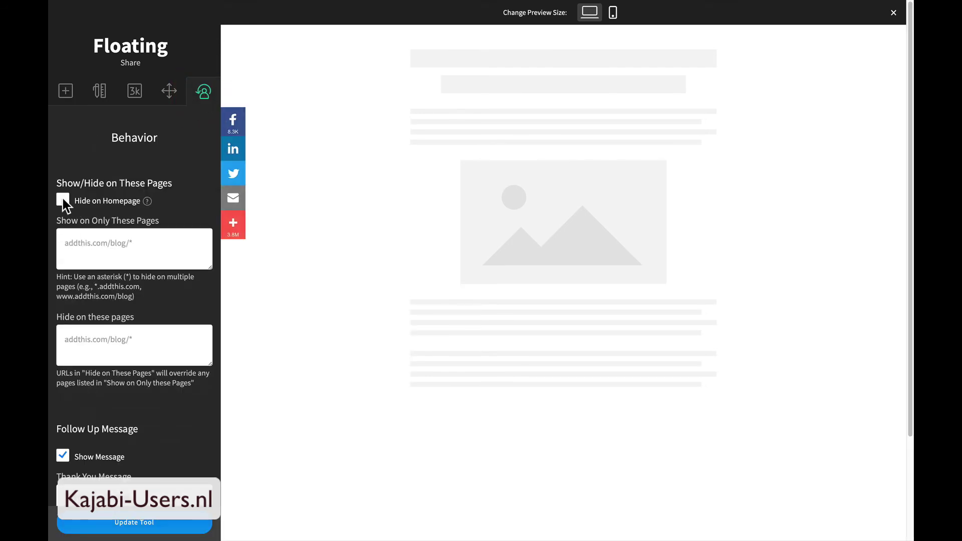
Enter klantgenerator-challenge.mykajabi.com/blog/* in Show on Only These Pages
{"action": "left_click", "coordinate": [80, 247]}
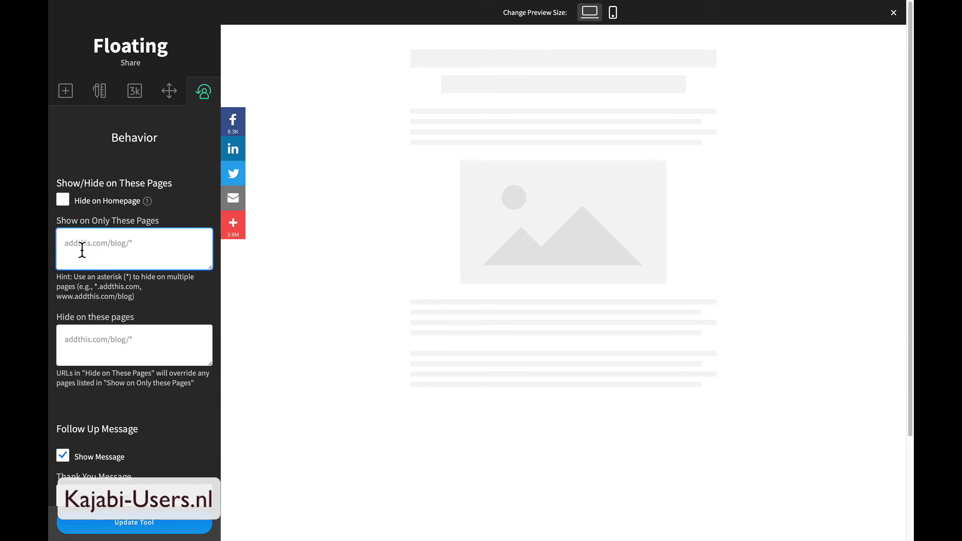
{"action": "key", "text": "ctrl+v"}
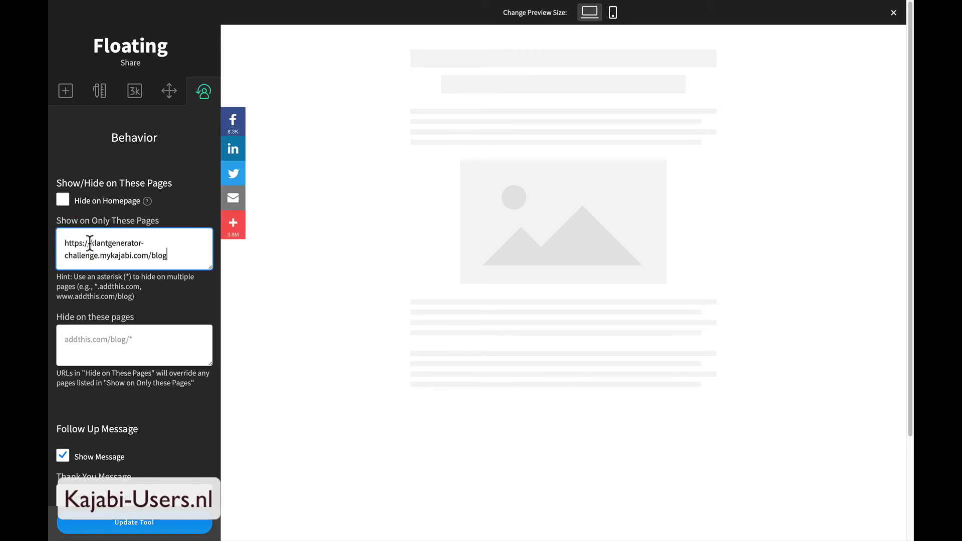
{"action": "left_click_drag", "start_coordinate": [89, 244], "coordinate": [52, 241]}
{"action": "key", "text": "BackSpace"}
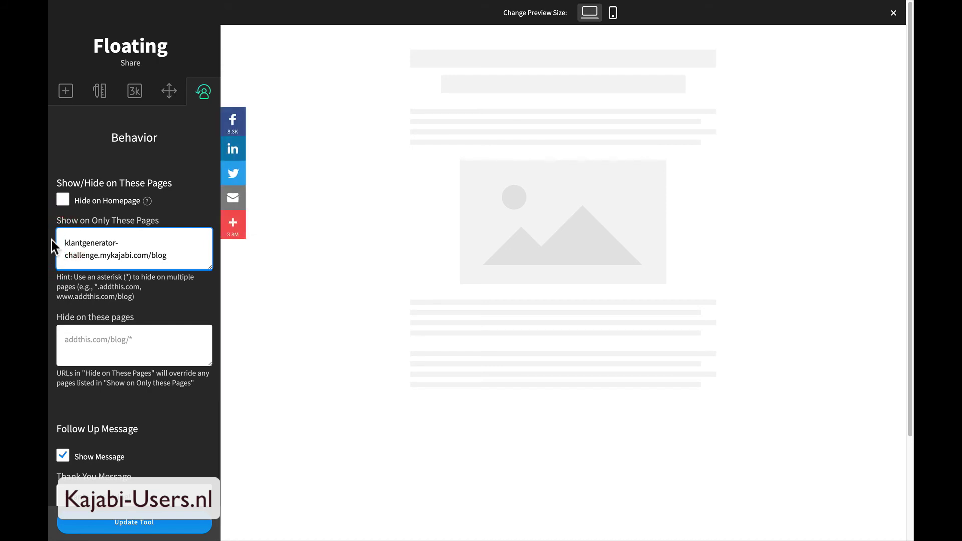
{"action": "left_click", "coordinate": [189, 255]}
{"action": "type", "text": "/*"}
Add the home page address klantgenerator-challenge.mykajabi.com after a comma and update the tool
{"action": "type", "text": ","}
{"action": "type", "text": ","}
{"action": "key", "text": "BackSpace"}
{"action": "key", "text": "ctrl+v"}
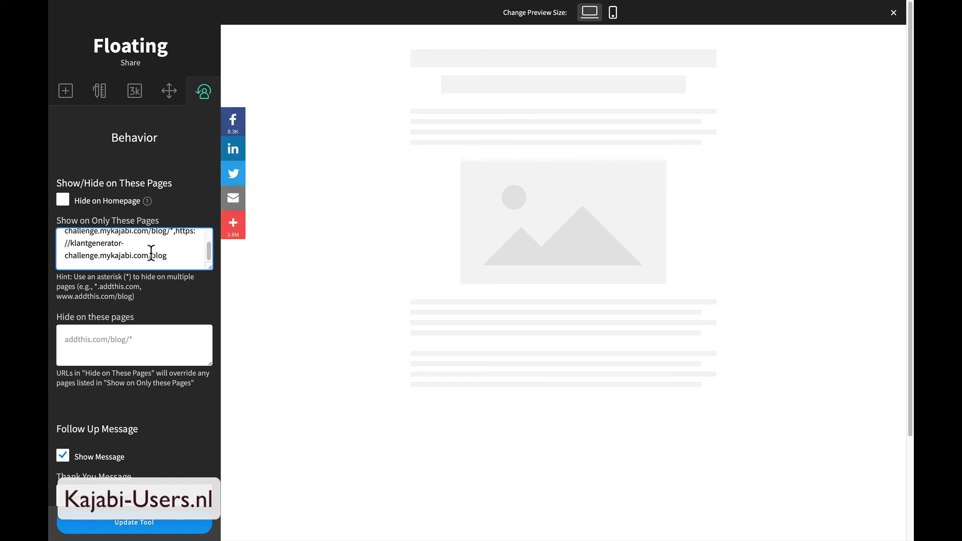
{"action": "scroll", "coordinate": [160, 251], "scroll_direction": "up", "scroll_amount": 1}
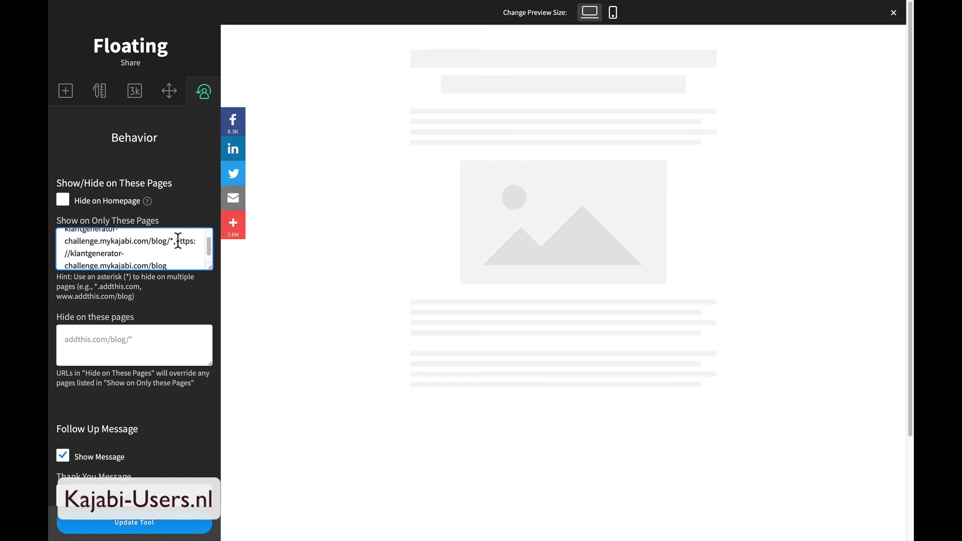
{"action": "left_click_drag", "start_coordinate": [175, 241], "coordinate": [71, 253]}
{"action": "key", "text": "BackSpace"}
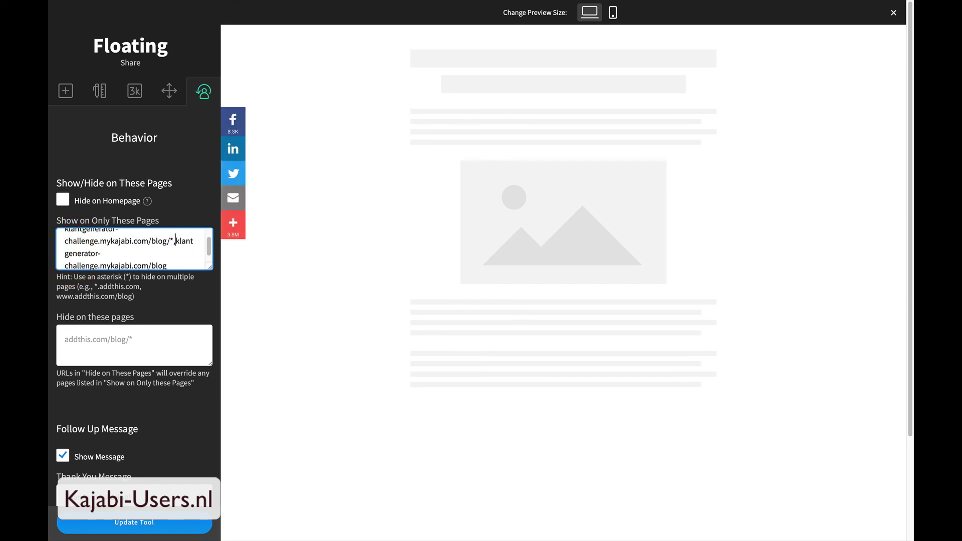
{"action": "scroll", "coordinate": [155, 253], "scroll_direction": "down", "scroll_amount": 1}
{"action": "double_click", "coordinate": [154, 257]}
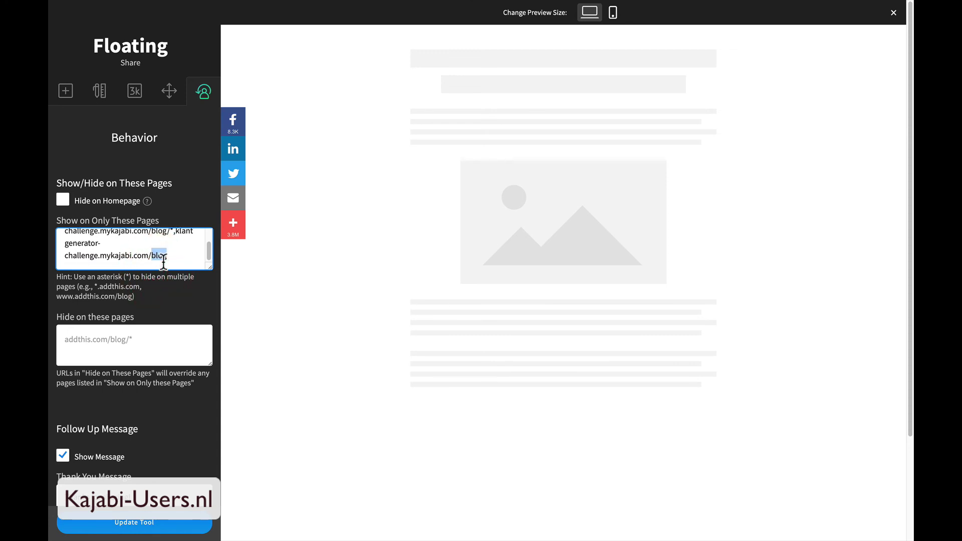
{"action": "key", "text": "BackSpace"}
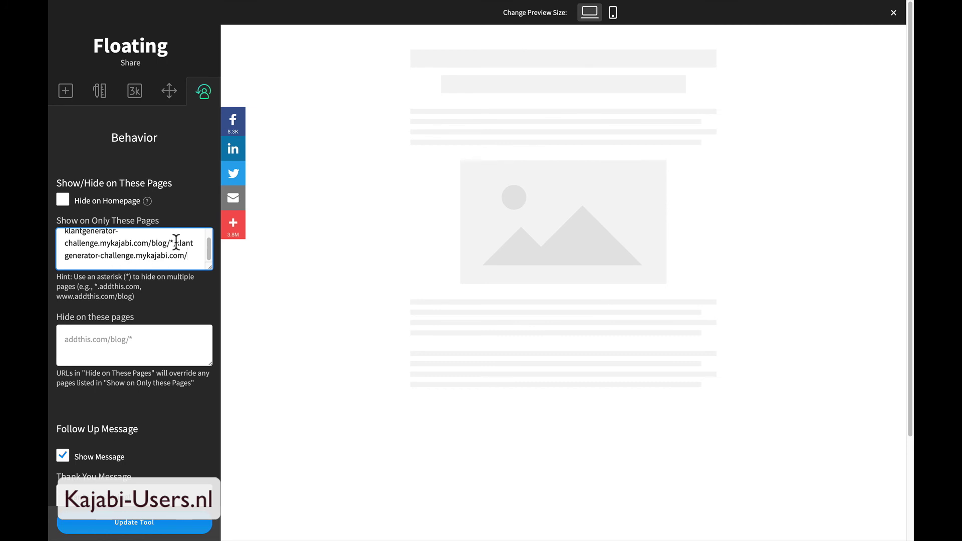
{"action": "left_click", "coordinate": [143, 533]}
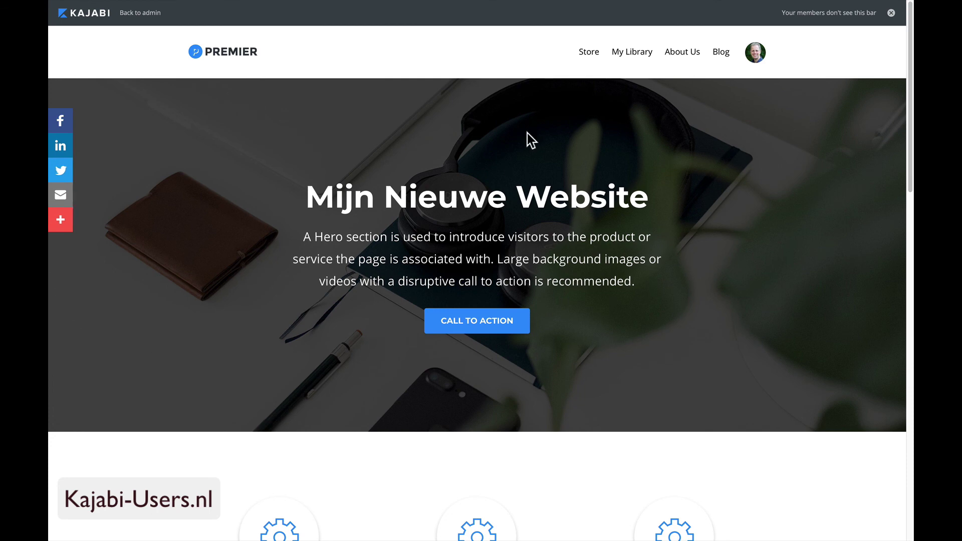
{"action": "left_click", "coordinate": [589, 53]}
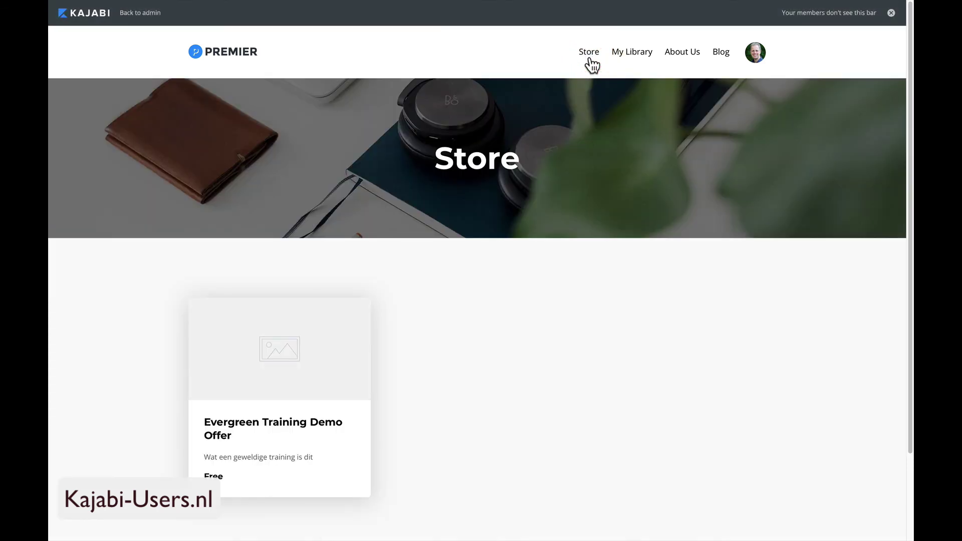
{"action": "left_click", "coordinate": [632, 56]}
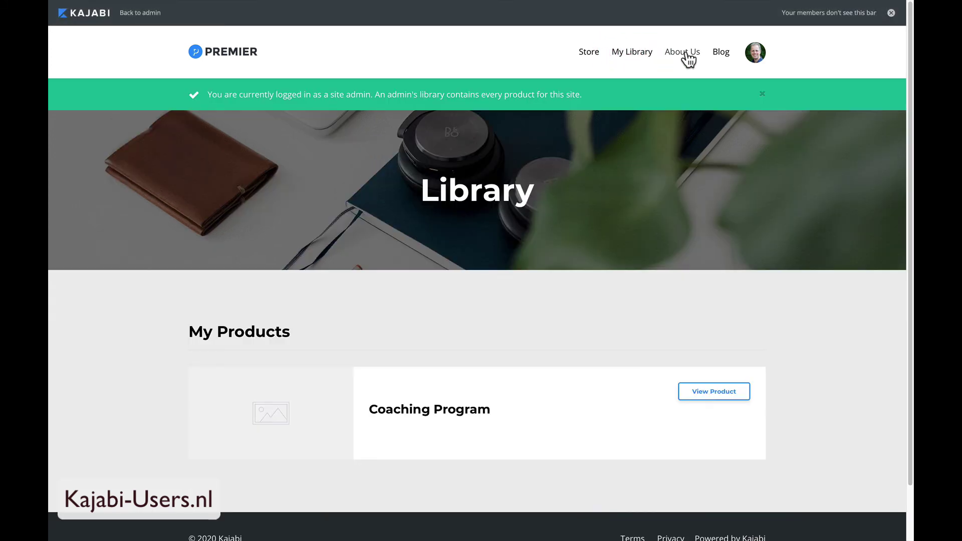
{"action": "left_click", "coordinate": [685, 53]}
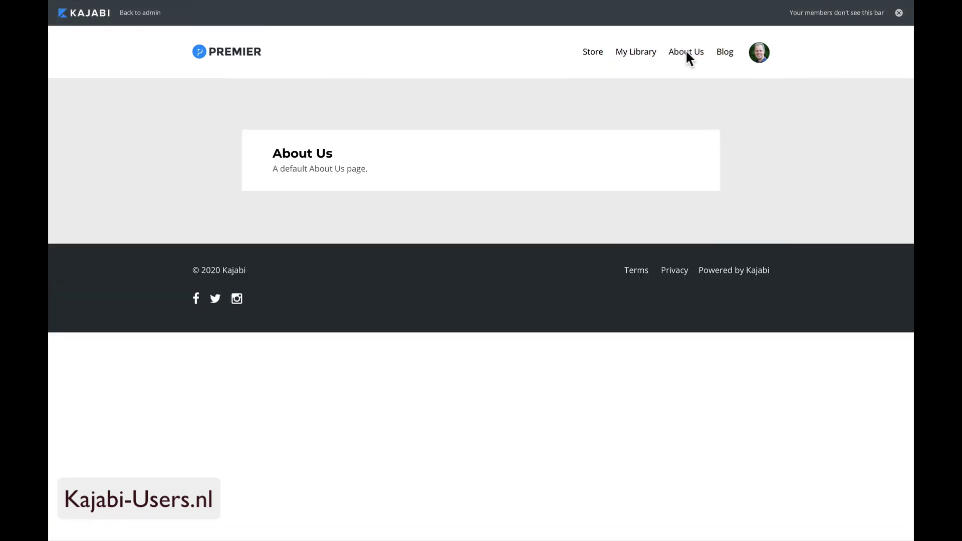
{"action": "left_click", "coordinate": [726, 52]}
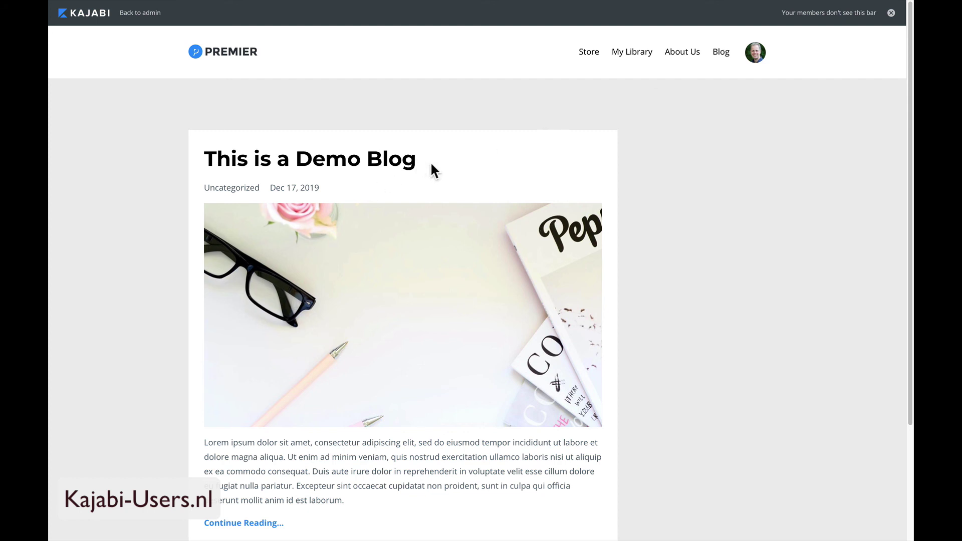
{"action": "left_click", "coordinate": [389, 161]}
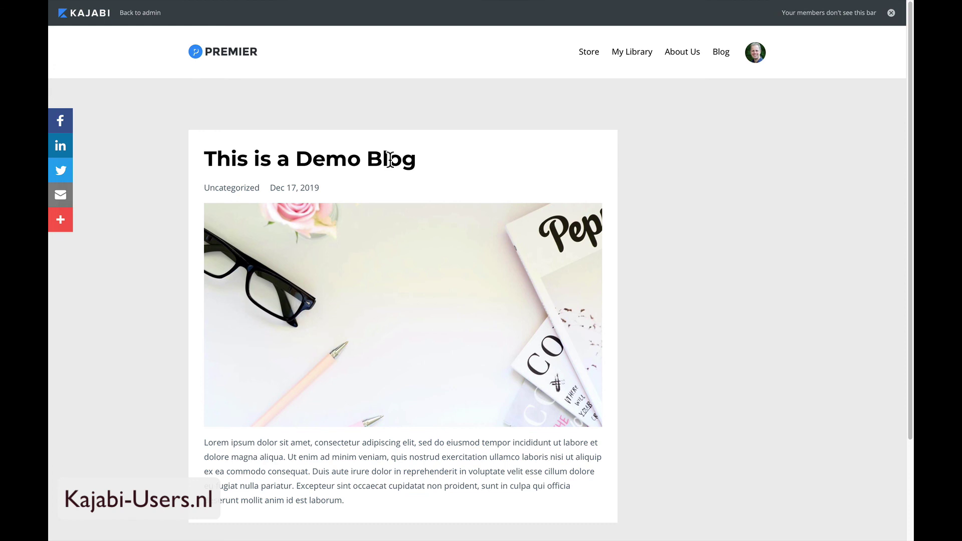
{"action": "left_click", "coordinate": [721, 54]}
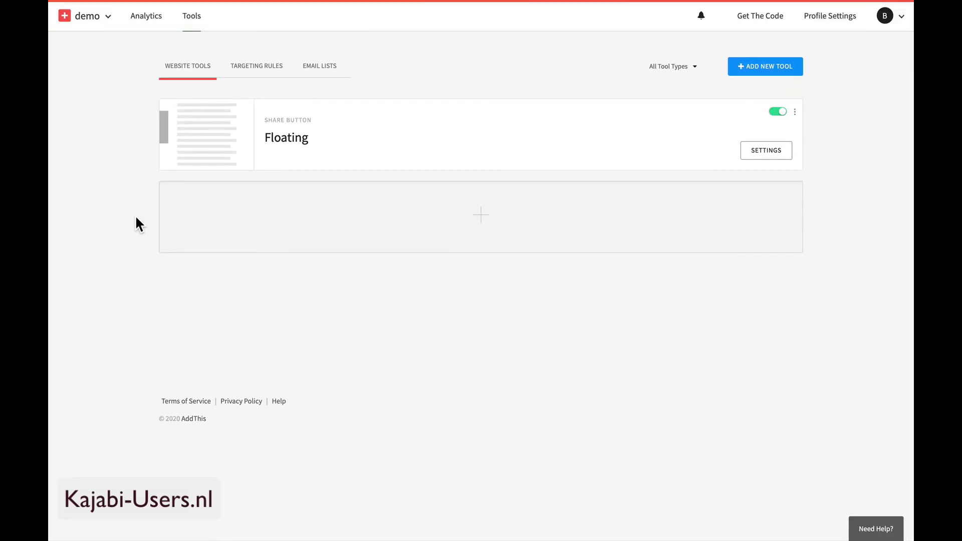
Append ',klantgenerator-challenge.mykajabi.com/blog/' to the Floating tool's Show on Only These Pages list
{"action": "left_click", "coordinate": [200, 153]}
{"action": "left_click", "coordinate": [204, 92]}
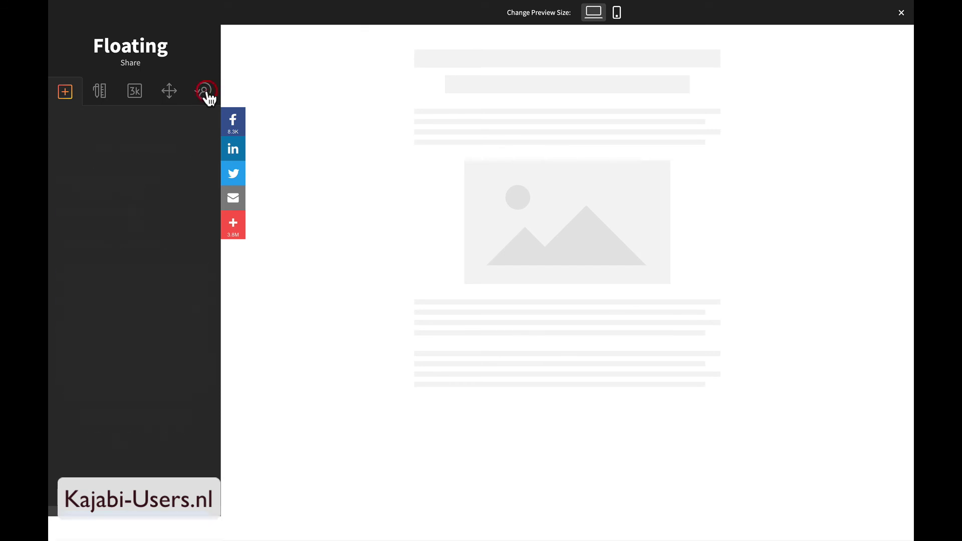
{"action": "scroll", "coordinate": [141, 252], "scroll_direction": "down", "scroll_amount": 2}
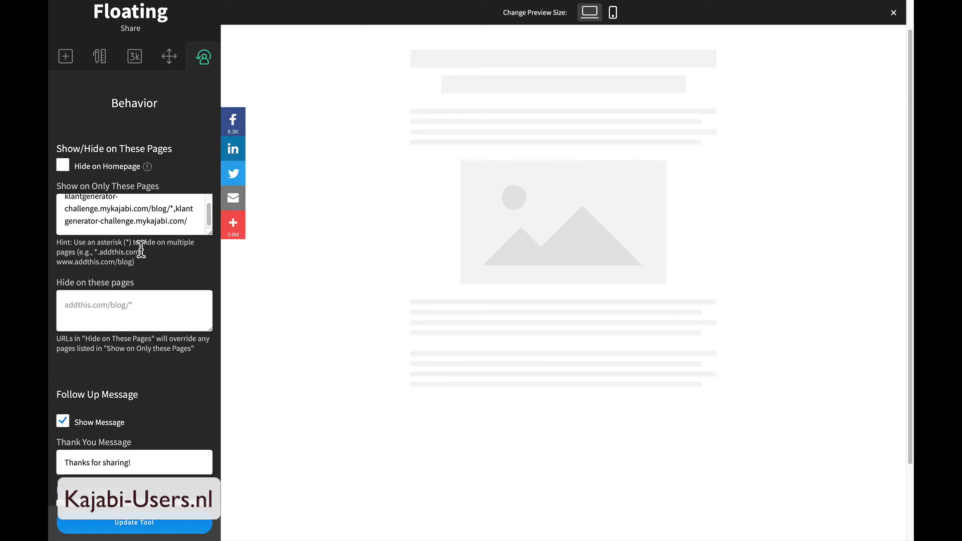
{"action": "left_click_drag", "start_coordinate": [176, 209], "coordinate": [55, 190]}
{"action": "key", "text": "ctrl+c"}
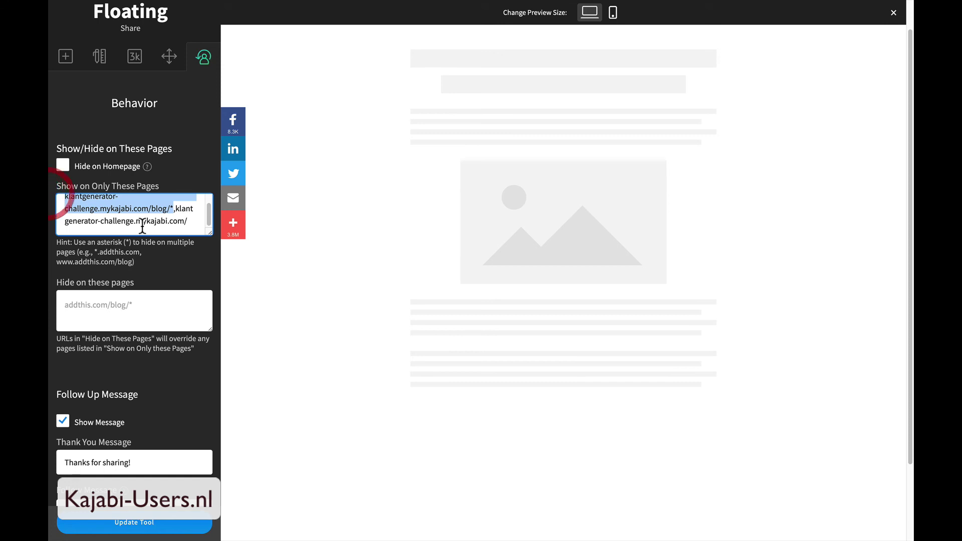
{"action": "left_click", "coordinate": [193, 221]}
{"action": "type", "text": ","}
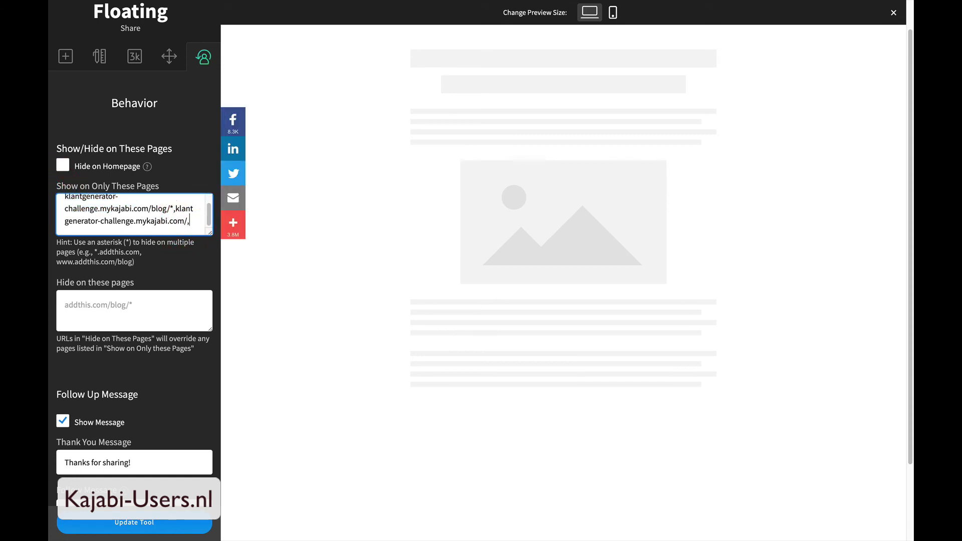
{"action": "key", "text": "ctrl+v"}
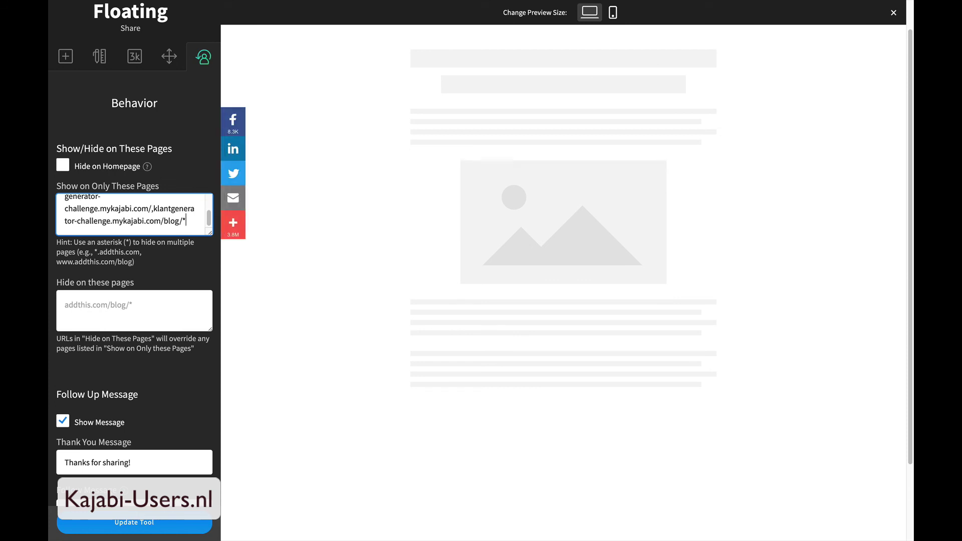
{"action": "key", "text": "BackSpace"}
Save the Floating tool, verify the share bar on the live blog post, then return home
{"action": "left_click", "coordinate": [165, 523]}
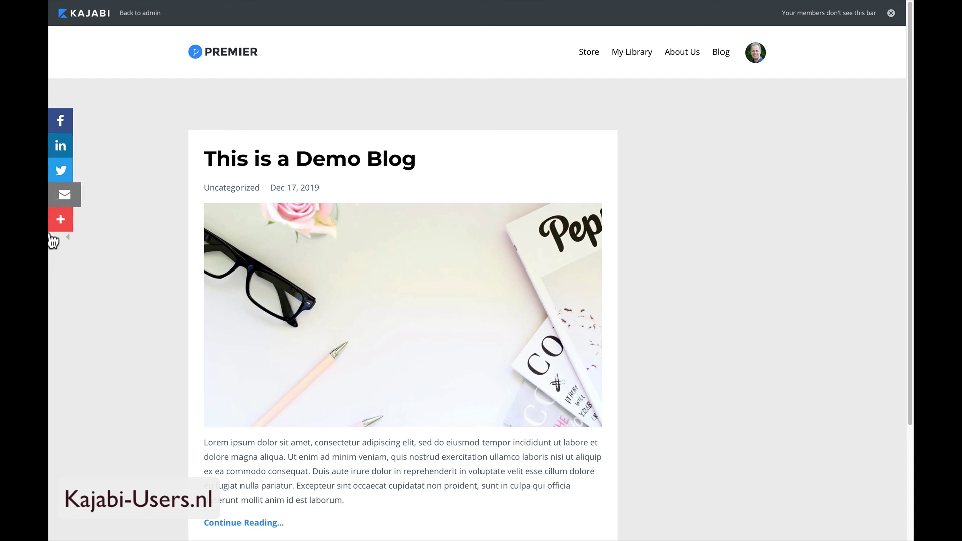
{"action": "scroll", "coordinate": [406, 290], "scroll_direction": "down", "scroll_amount": 1}
{"action": "scroll", "coordinate": [405, 286], "scroll_direction": "down", "scroll_amount": 3}
{"action": "scroll", "coordinate": [311, 390], "scroll_direction": "up", "scroll_amount": 3}
{"action": "left_click", "coordinate": [250, 522]}
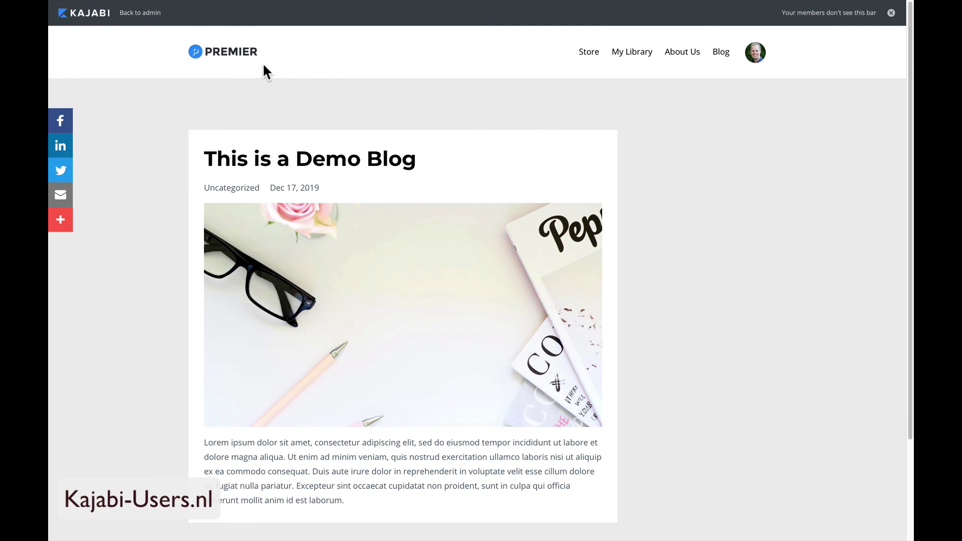
{"action": "left_click", "coordinate": [231, 55]}
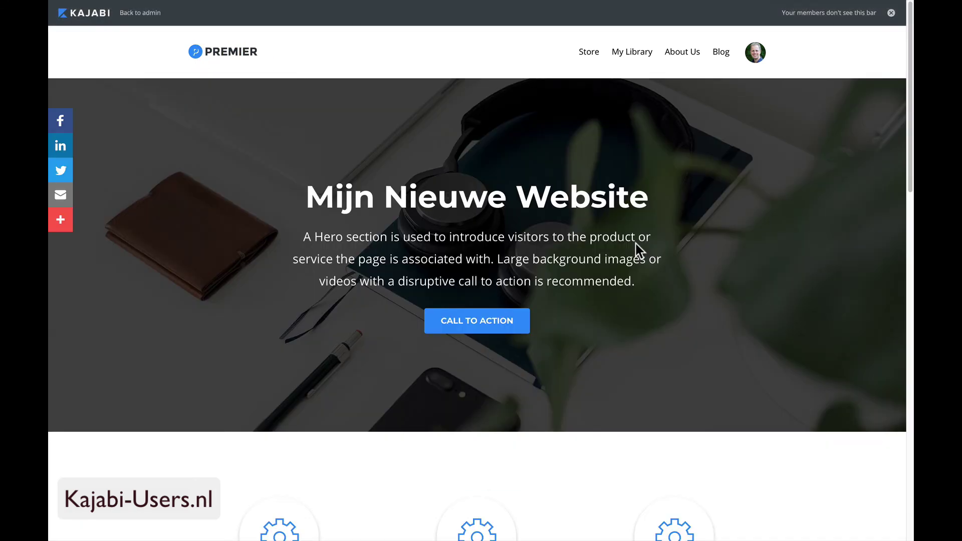